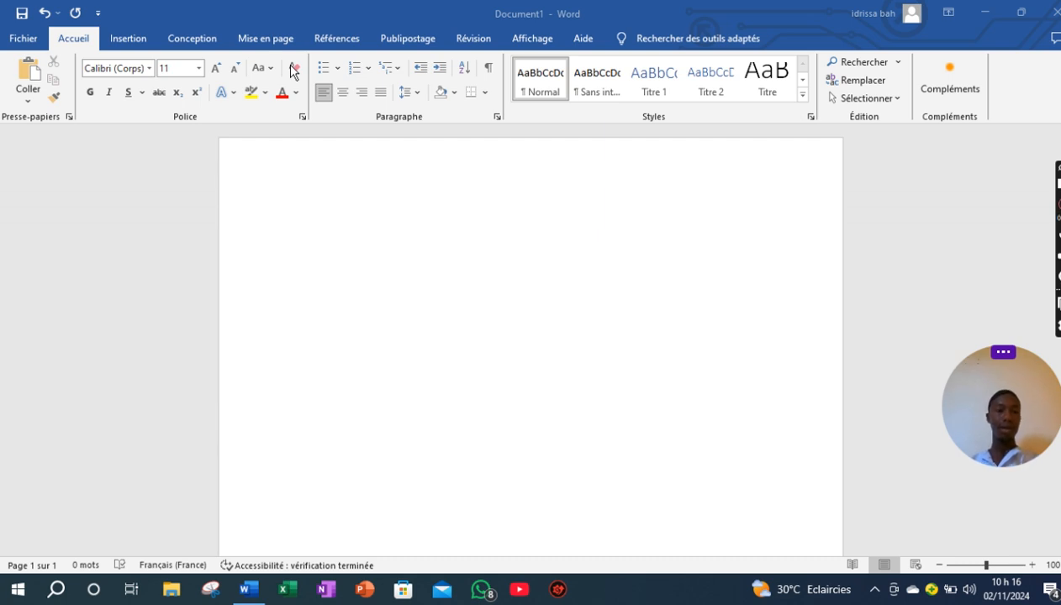
- Write the sentence "Je suis africain de nationalité guinéenne." at the start of the blank document
click(333, 279)
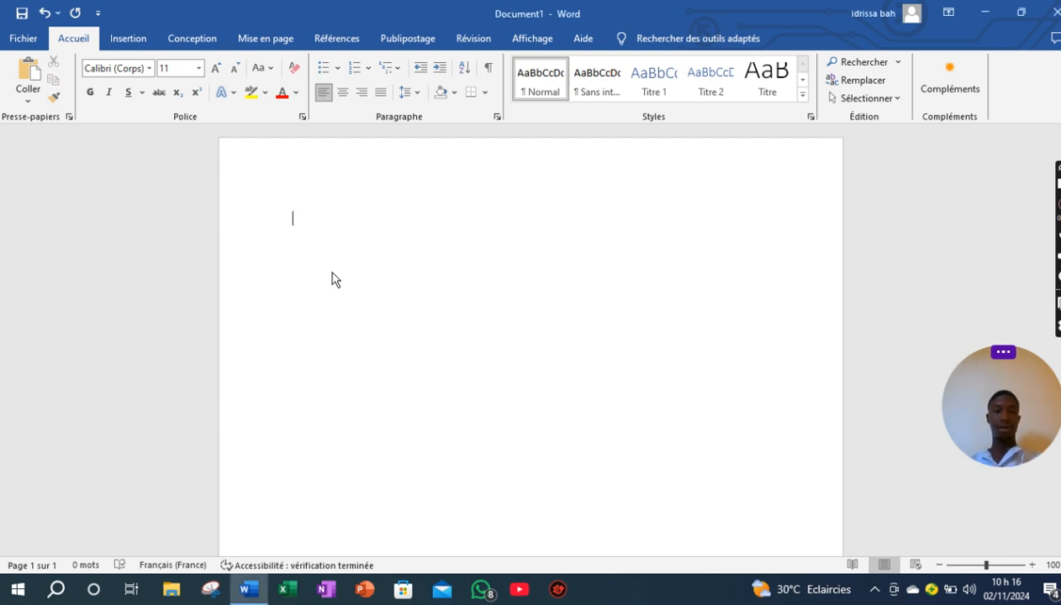
text(je suis a)
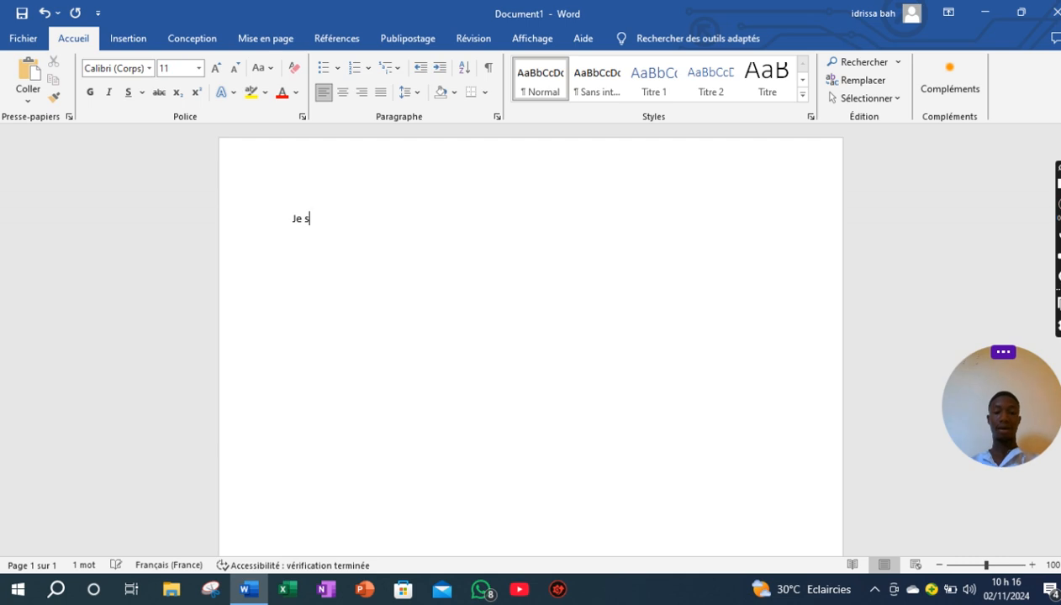
text(fricain )
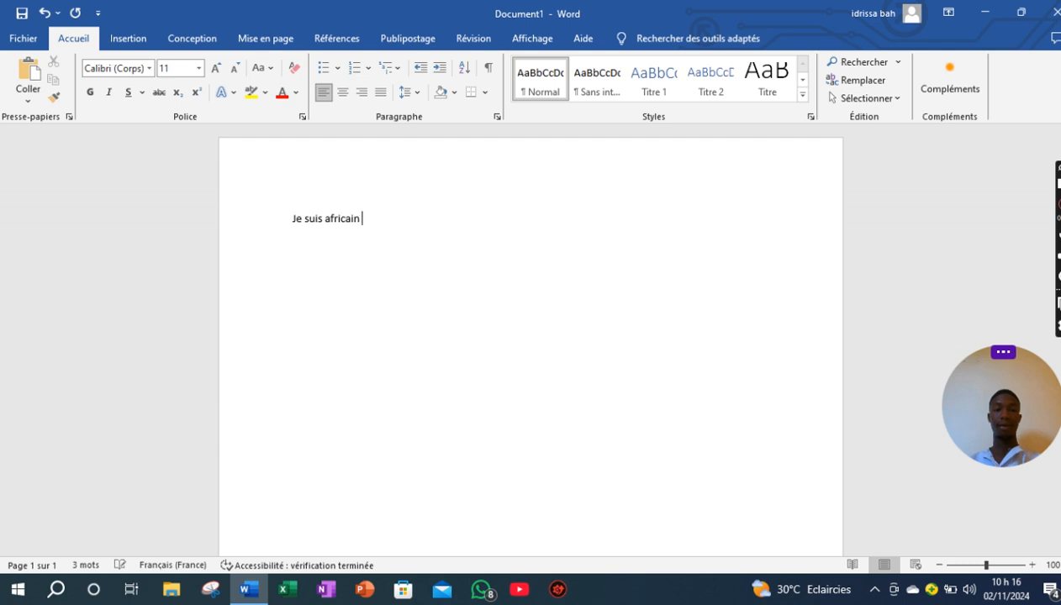
text(de nation)
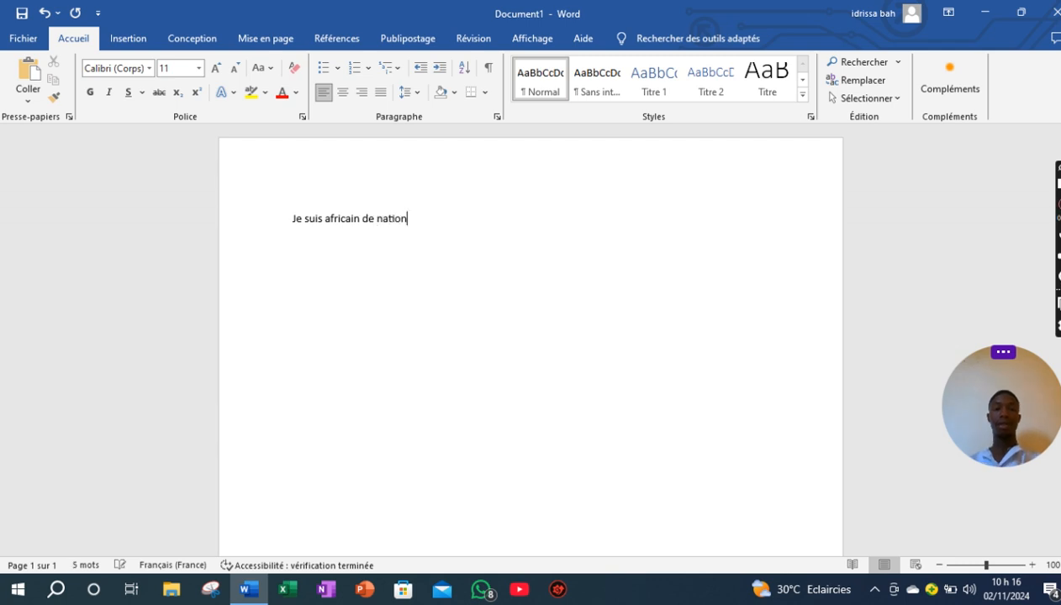
text(alité)
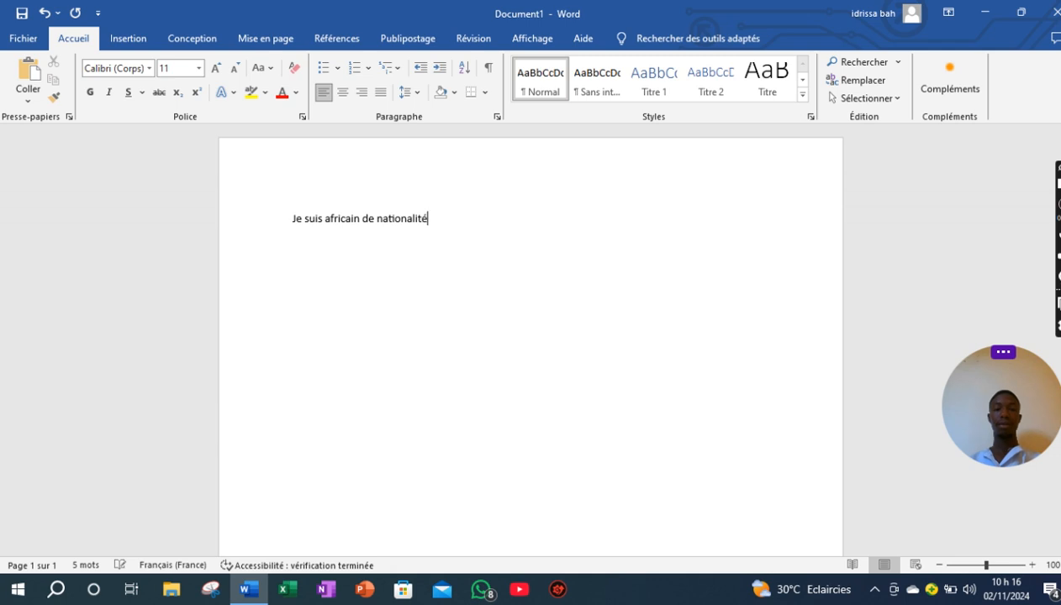
text( guinéenne)
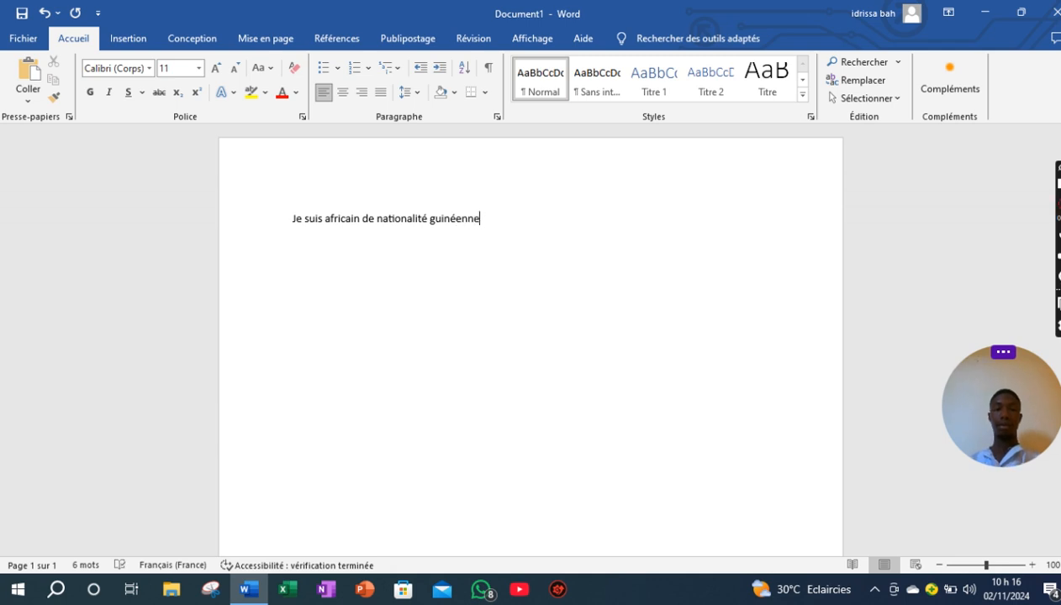
text(.)
- Add a second paragraph reading "Je vis à daka" below the first sentence
key(Return)
text(Je vo)
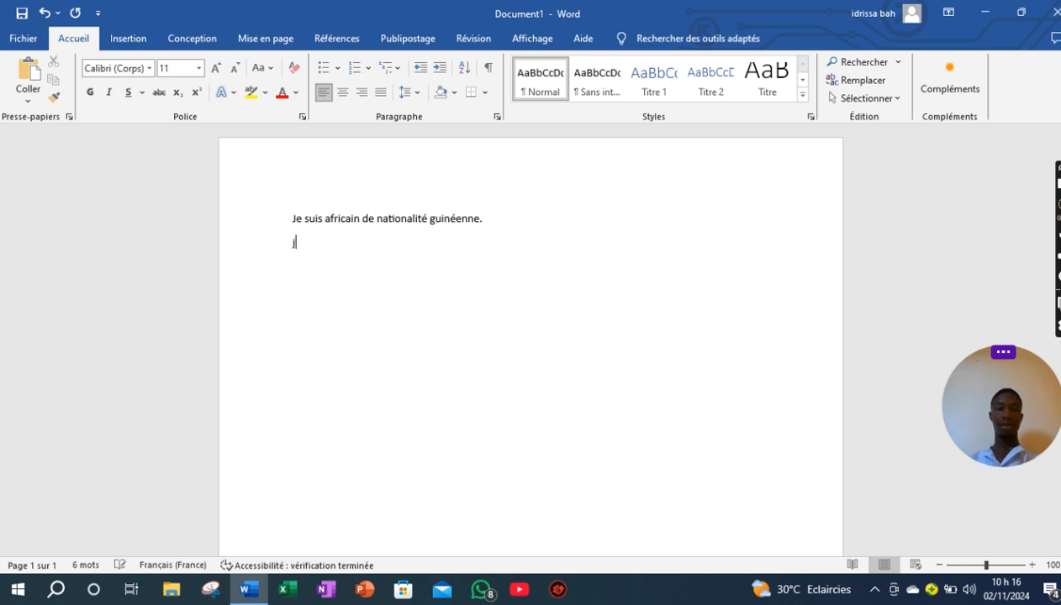
key(BackSpace)
text(is ))
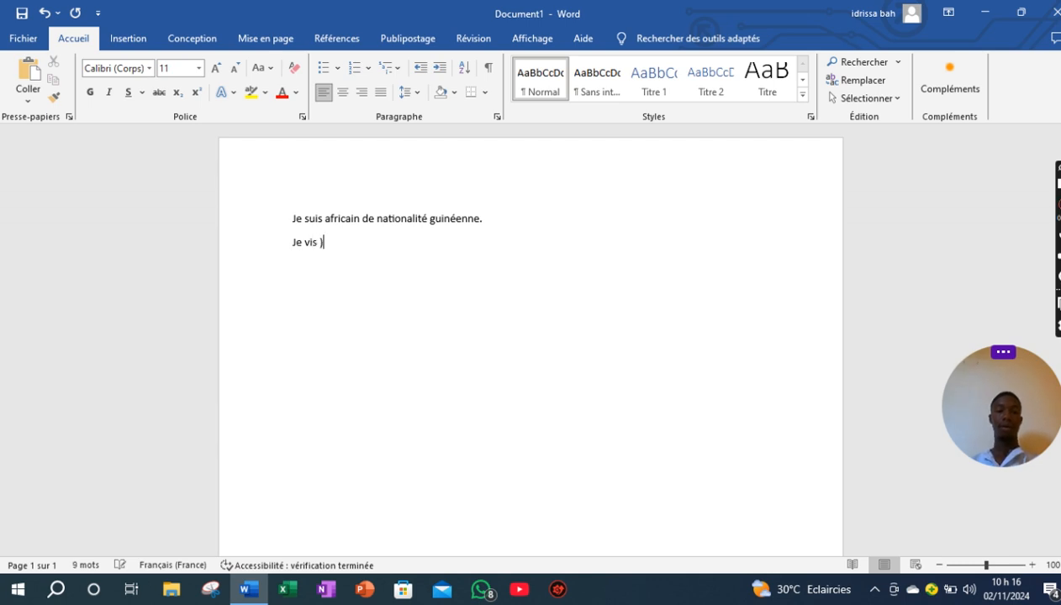
key(BackSpace)
text(à)
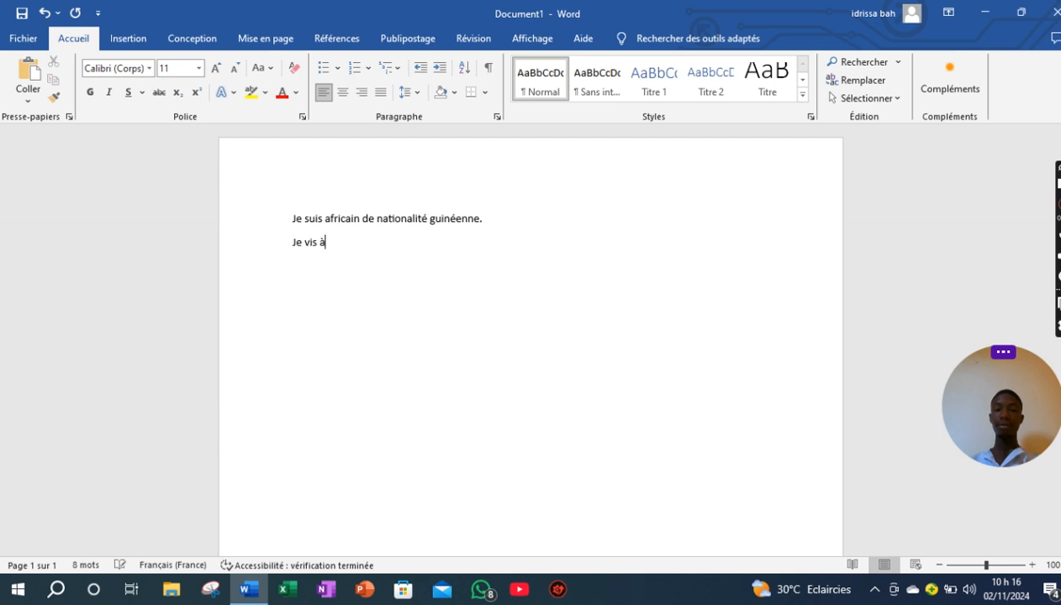
text( daka)
- Add a third paragraph reading "Je suis débutant dans l'informatique de base."
key(Return)
text(Je sis)
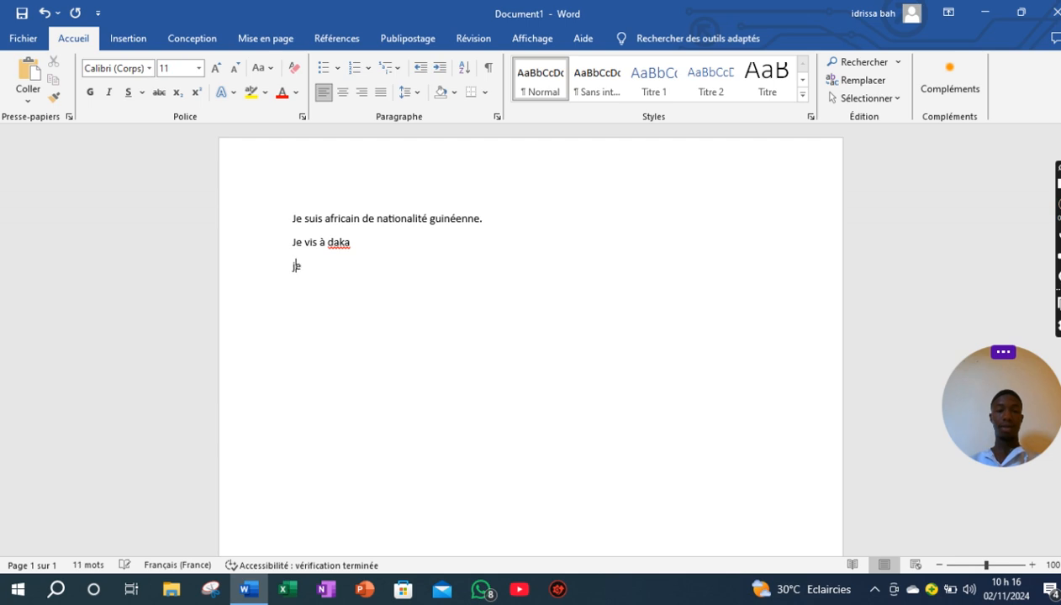
key(BackSpace)
key(BackSpace)
text(uis d)
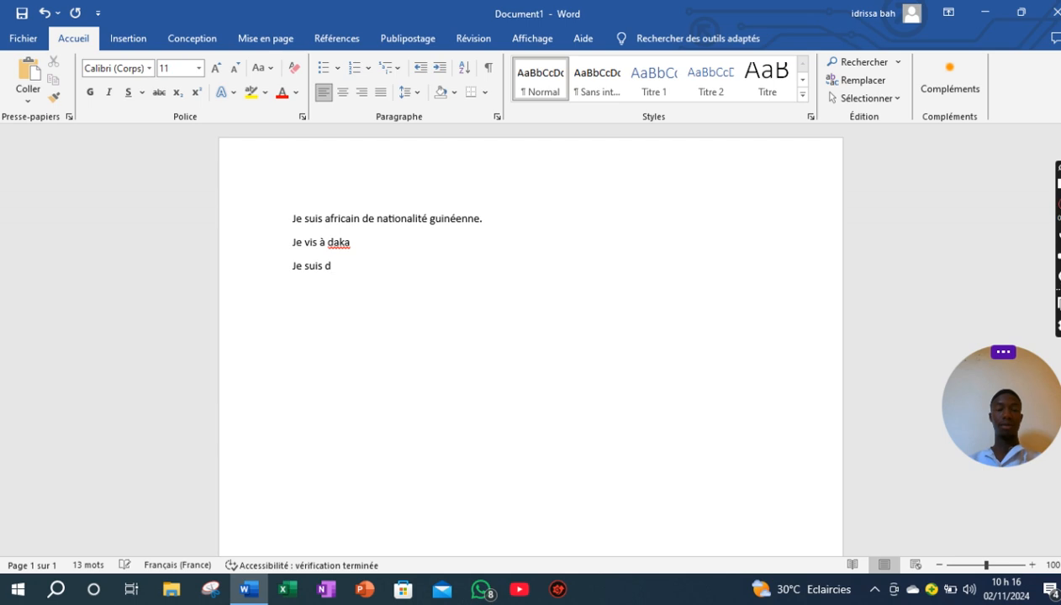
text(ébutant à)
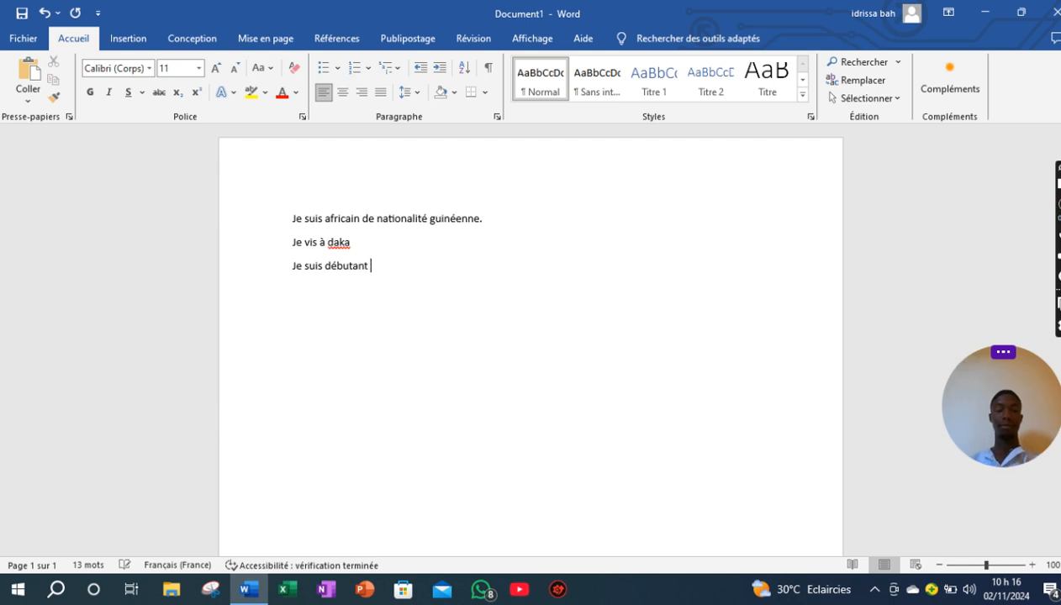
key(BackSpace)
text(dans l)
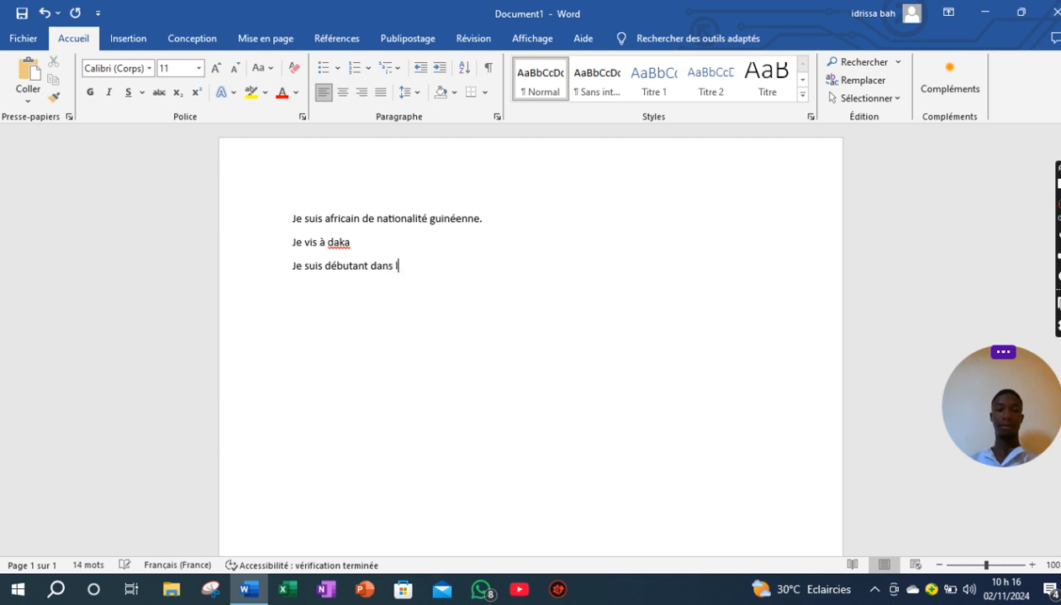
text('informat)
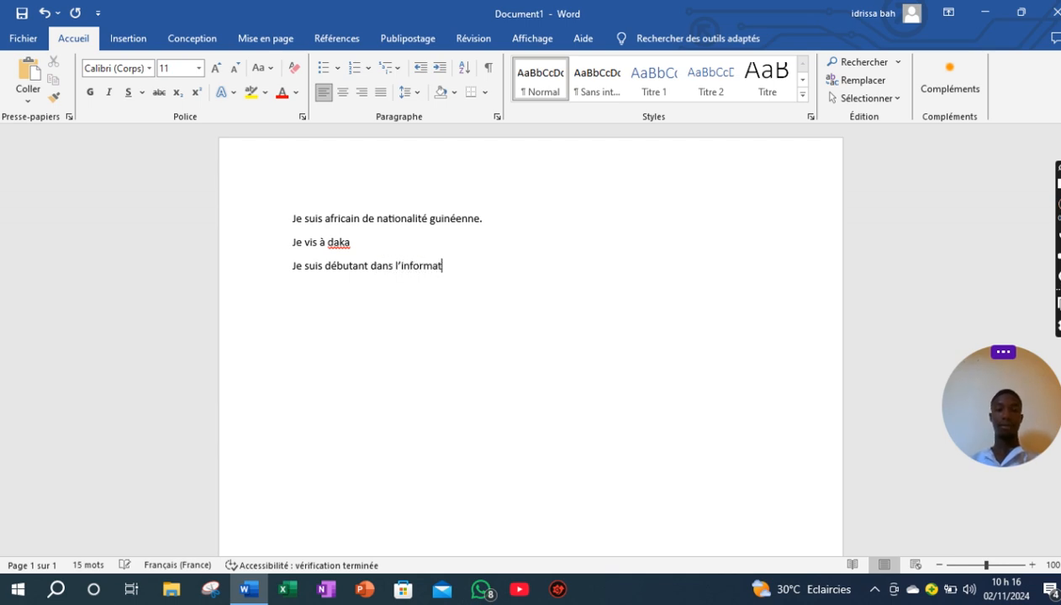
text(ique de base)
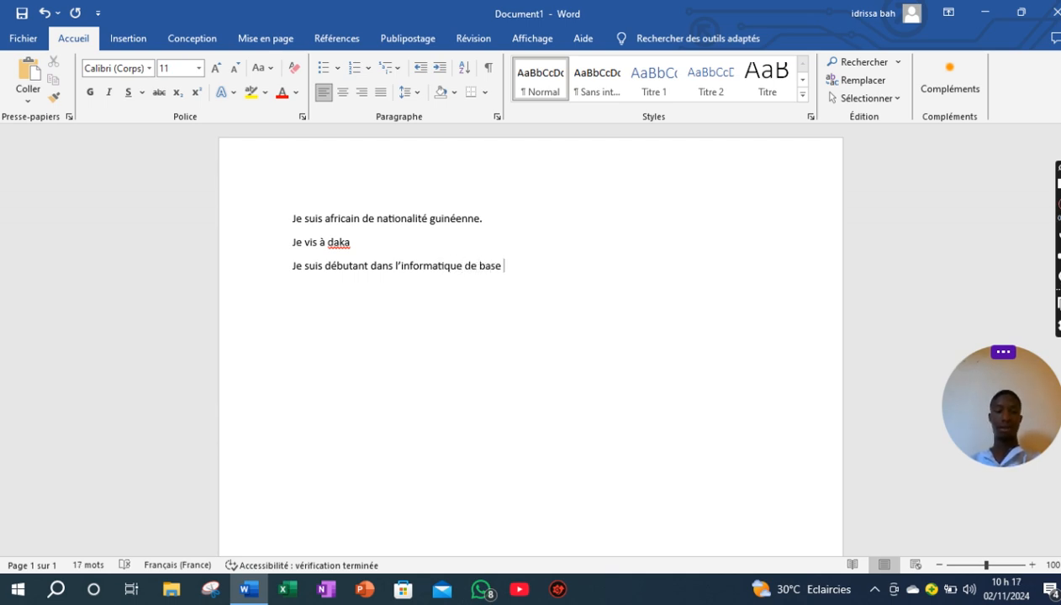
text(.)
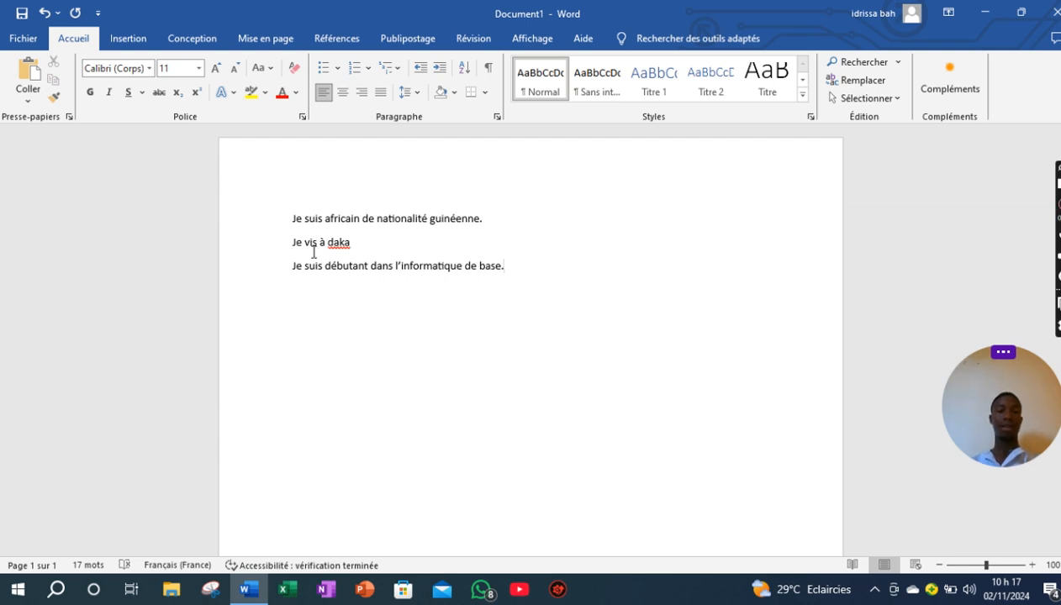
- Apply the case option "Majuscule en début de phrase" to the entire text
click(271, 69)
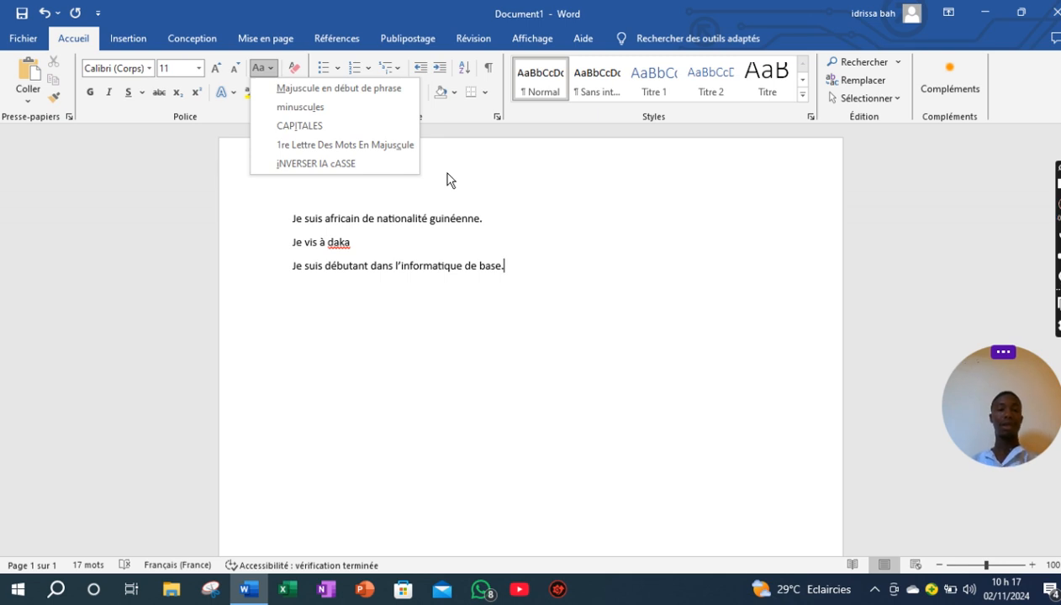
click(379, 316)
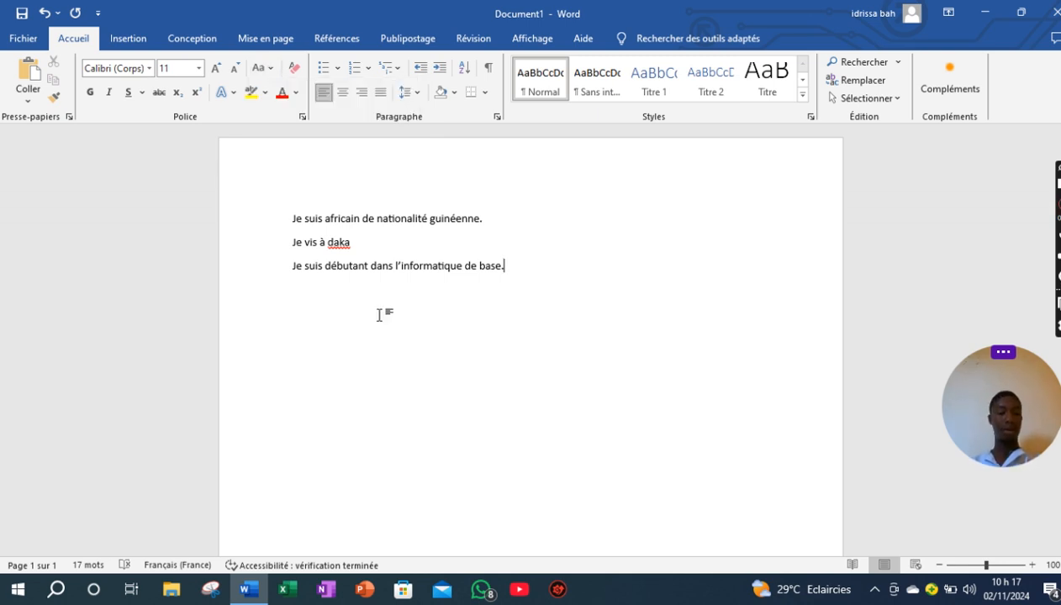
key(ctrl+a)
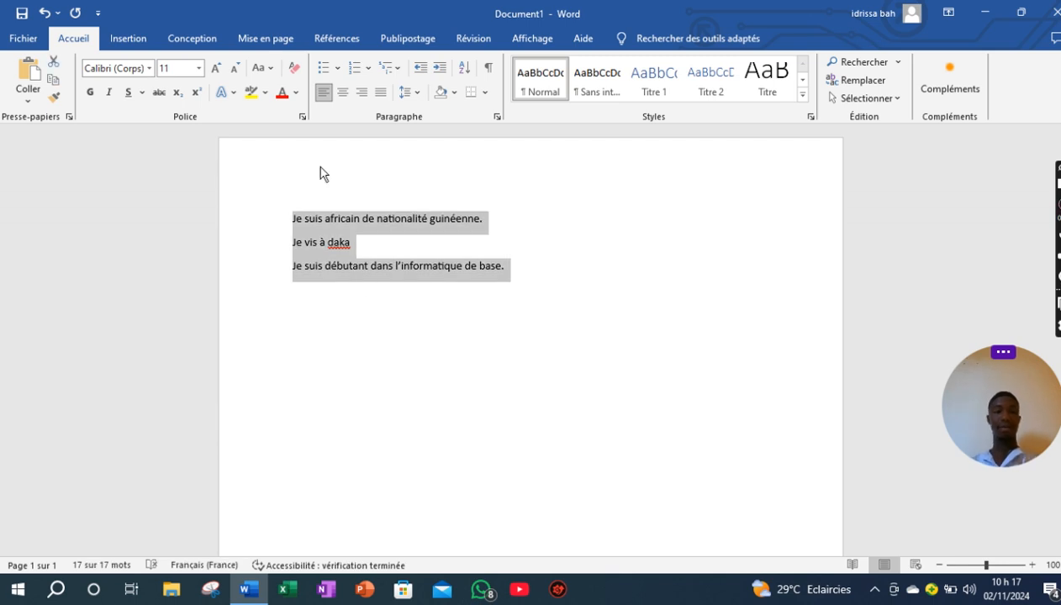
click(262, 68)
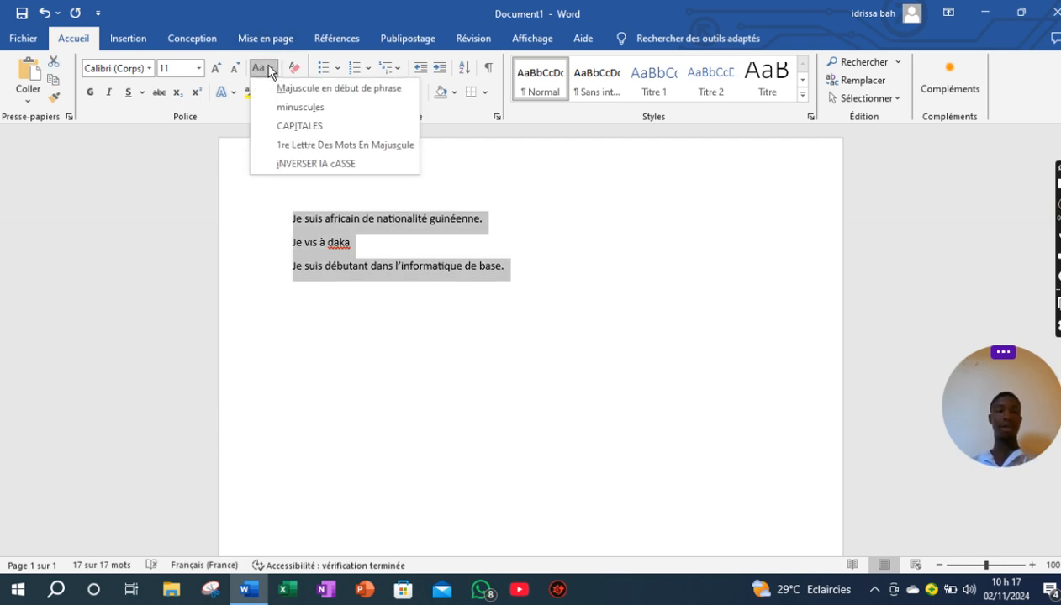
click(294, 89)
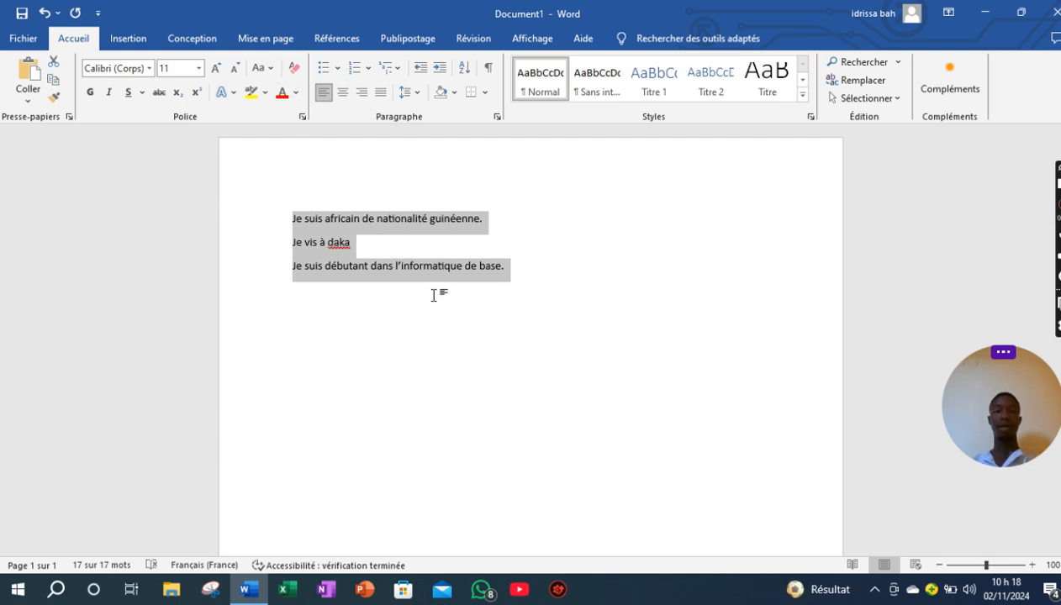
- Convert all three sentences to lowercase with the "minuscules" case option and deselect the text
click(270, 74)
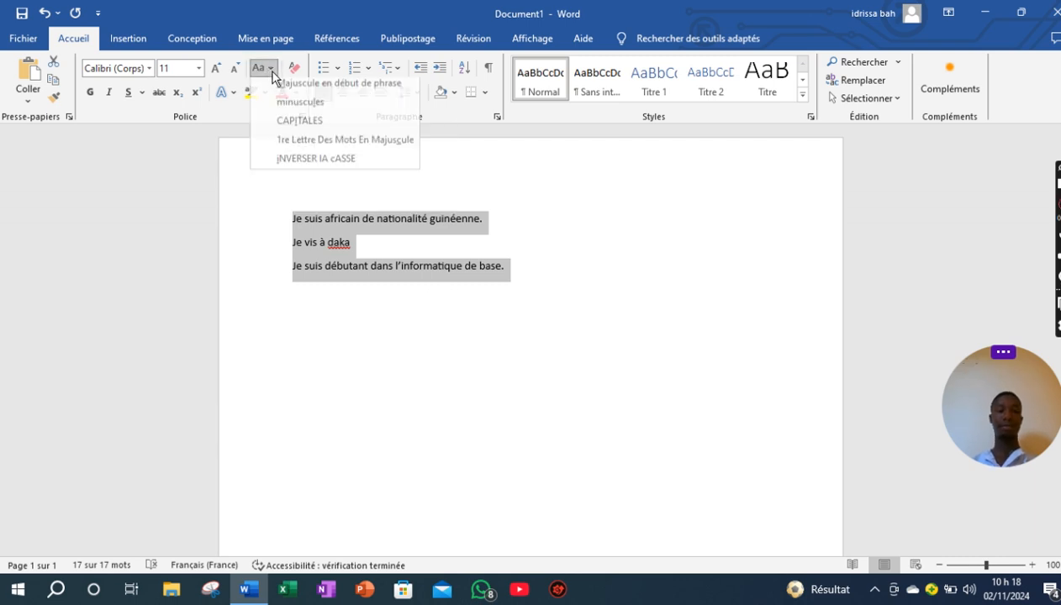
click(306, 115)
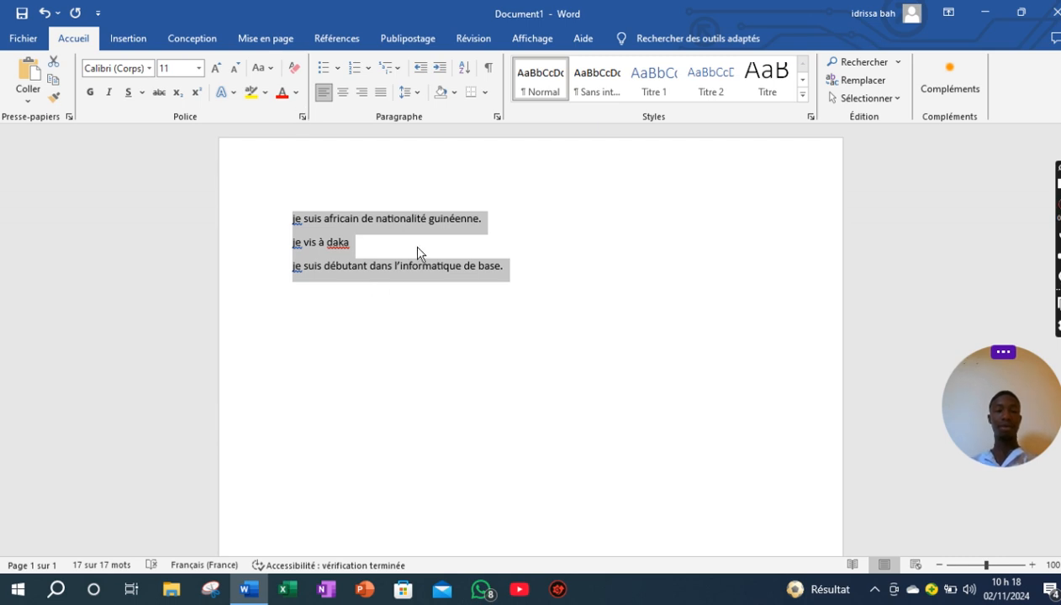
click(400, 363)
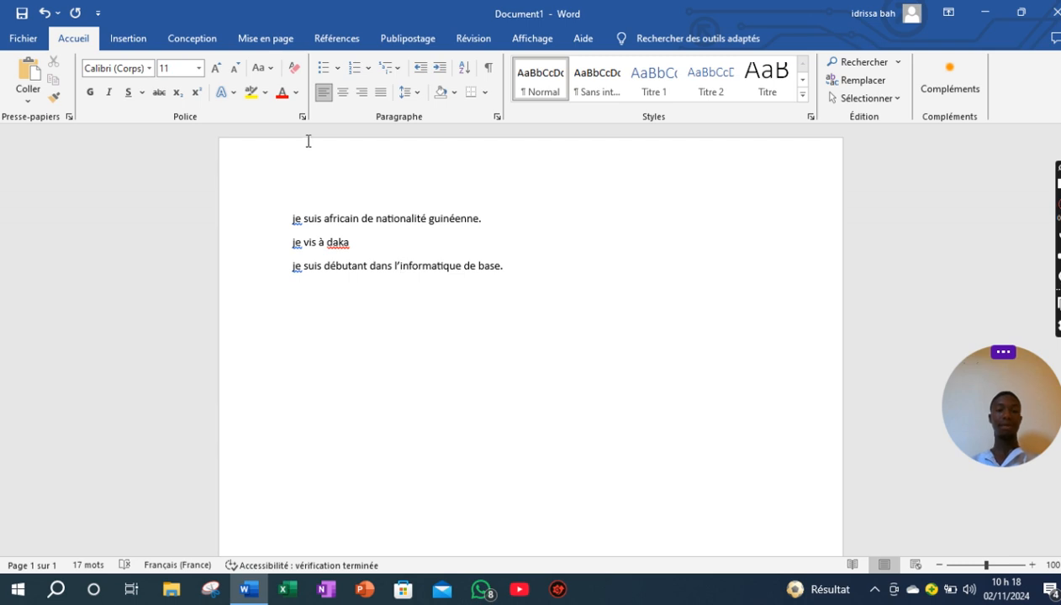
- Apply the "CAPITALES" case option to "l'informatique" in the third sentence and to the whole text
click(270, 70)
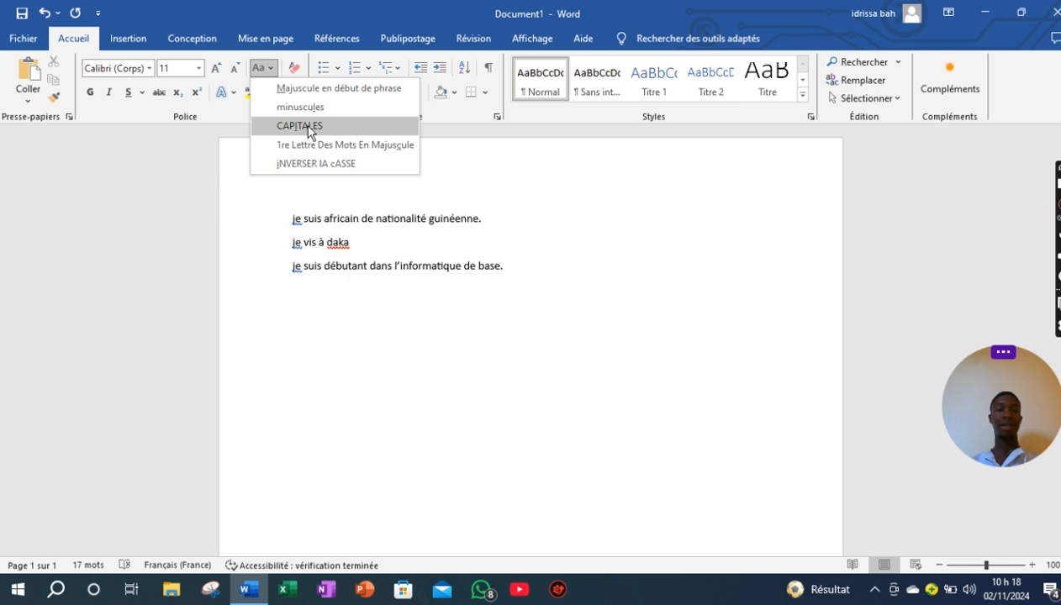
click(308, 126)
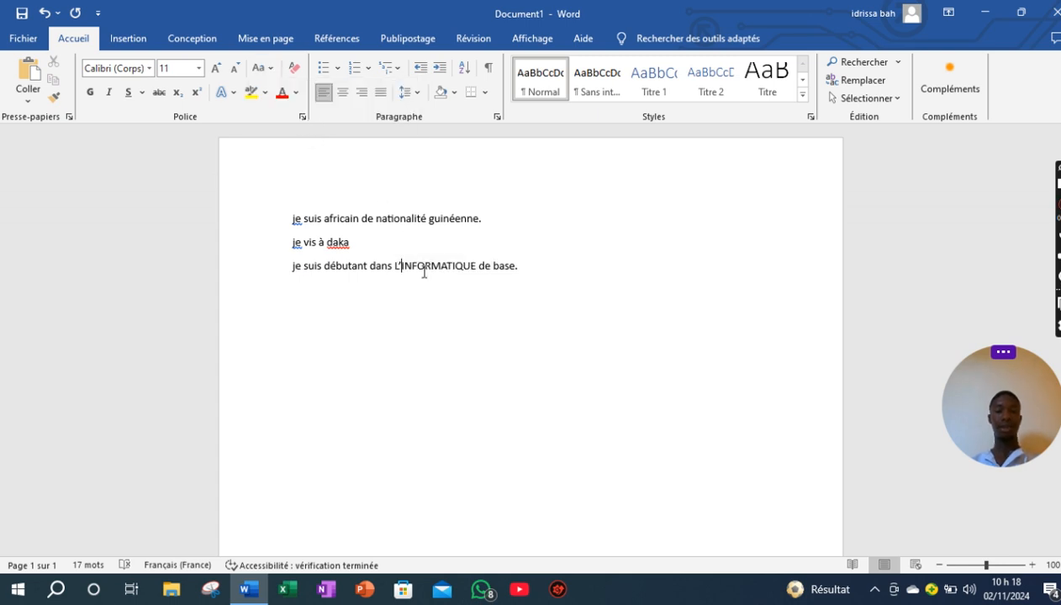
key(ctrl+a)
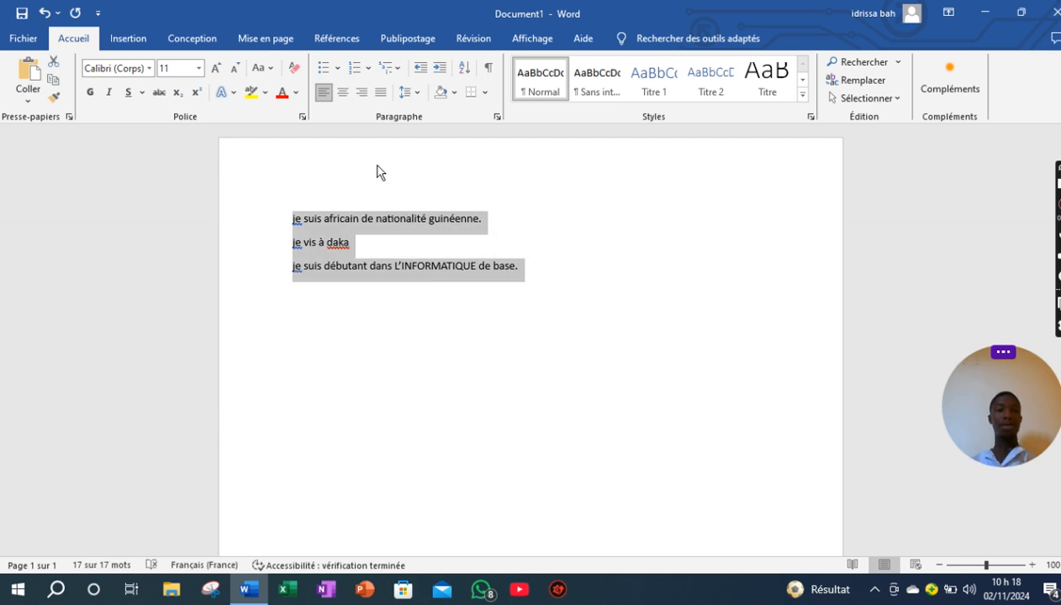
click(270, 69)
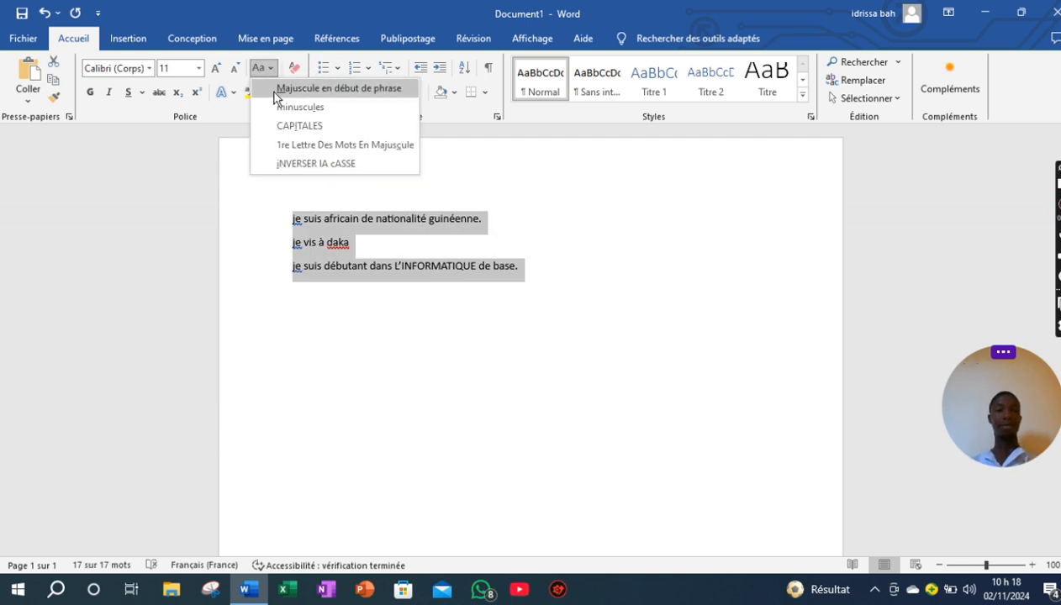
click(295, 127)
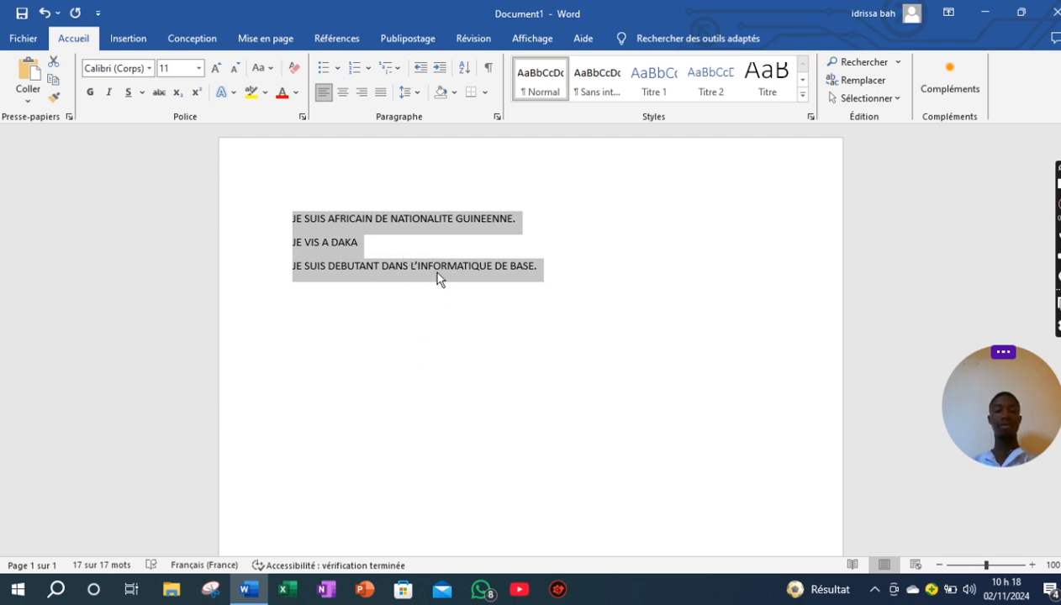
- Capitalise the first letter of every word in the selected text and invert the case of all its letters
click(268, 68)
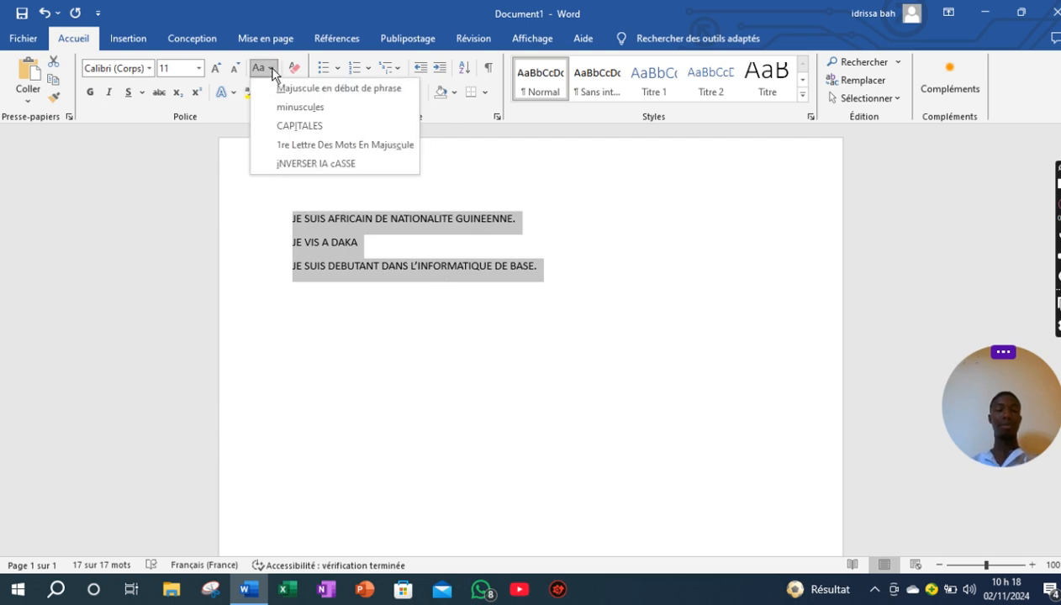
click(369, 146)
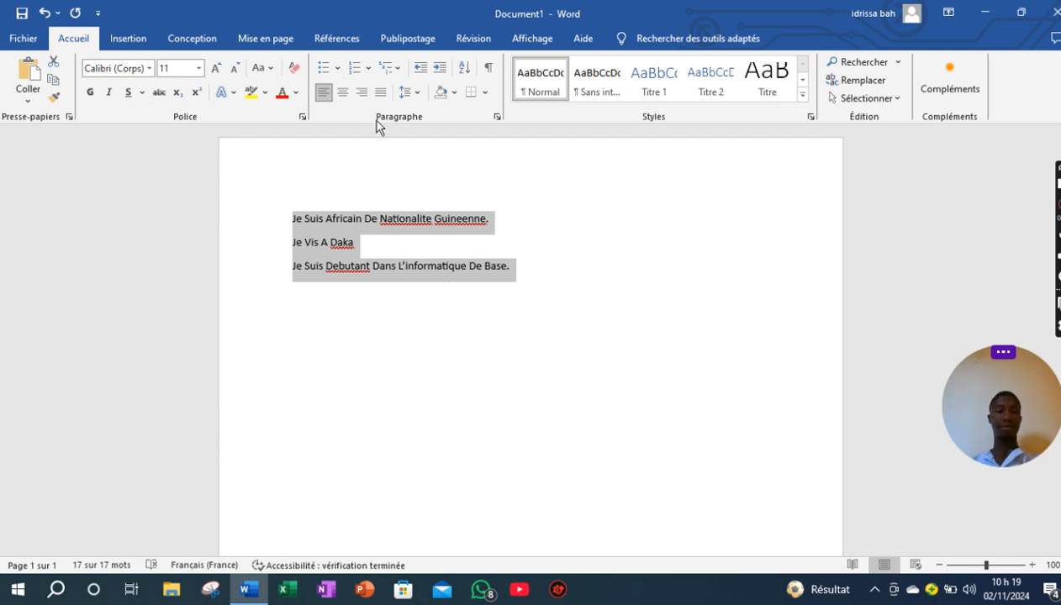
click(272, 67)
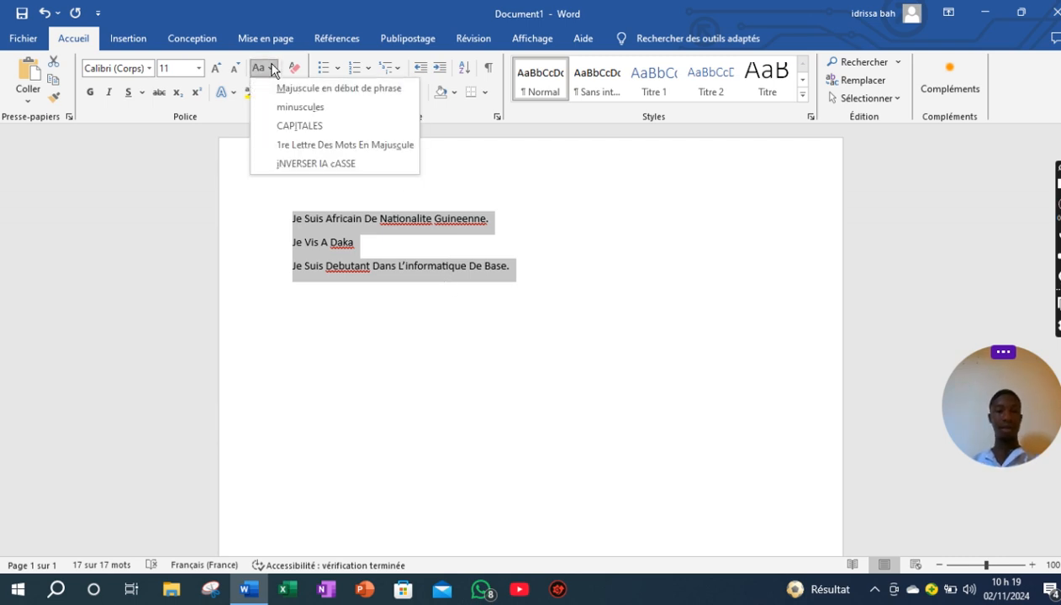
click(301, 161)
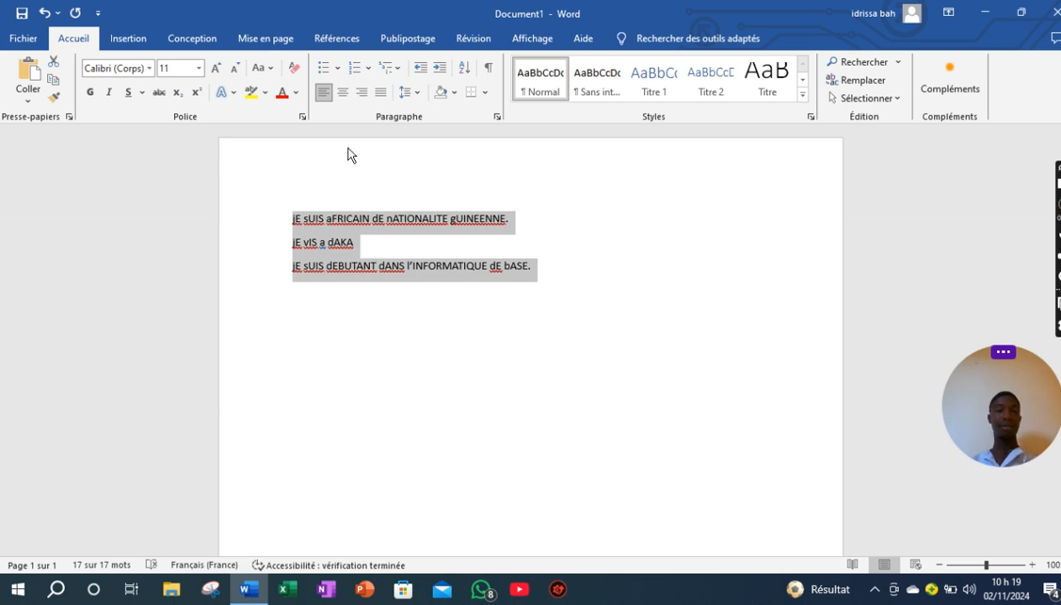
click(268, 70)
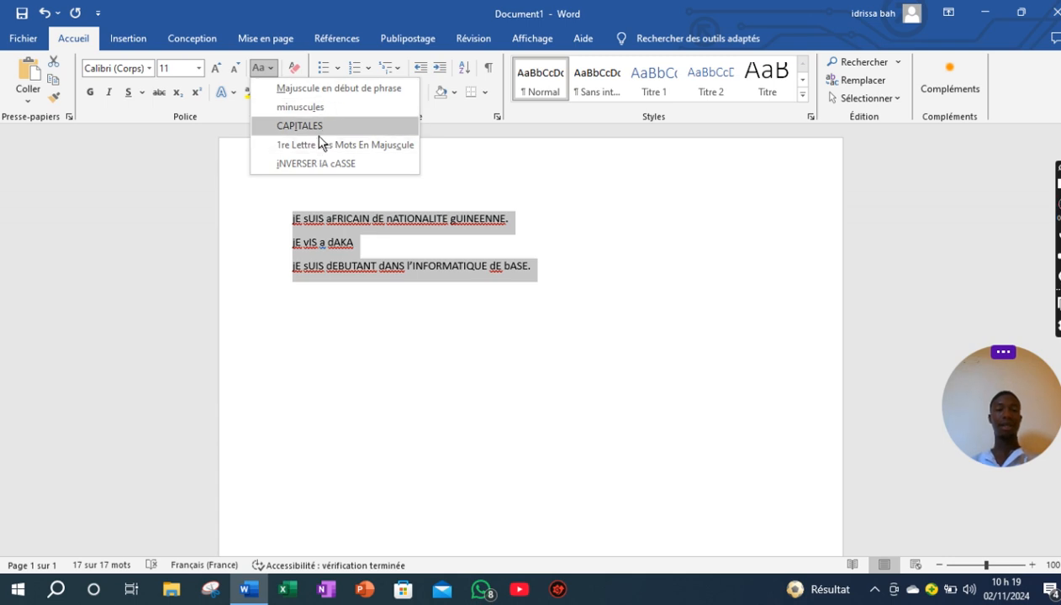
click(268, 199)
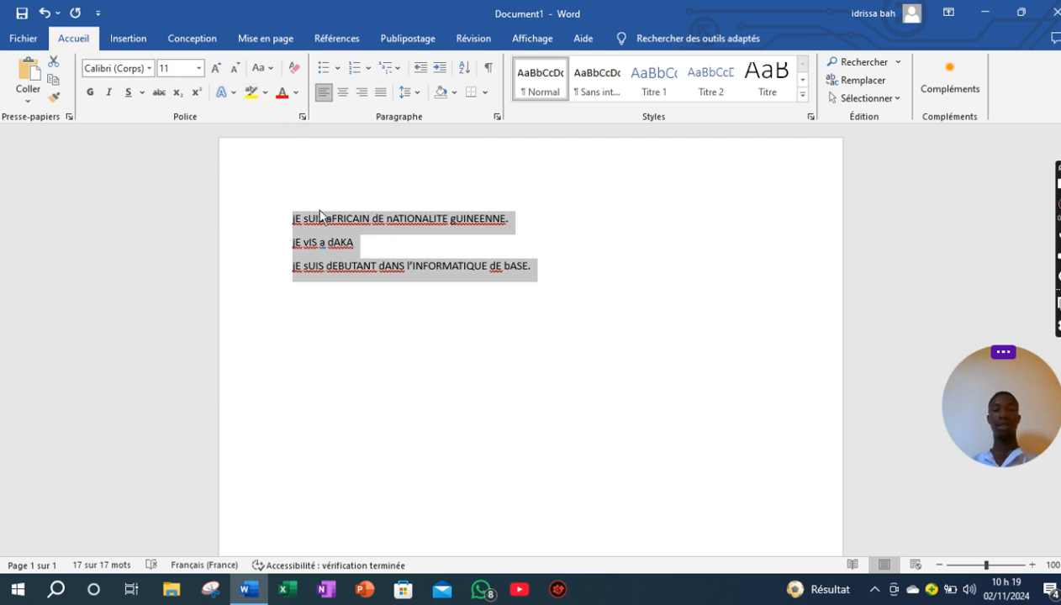
- Highlight all three sentences in yellow and replace that highlighting with green
click(251, 95)
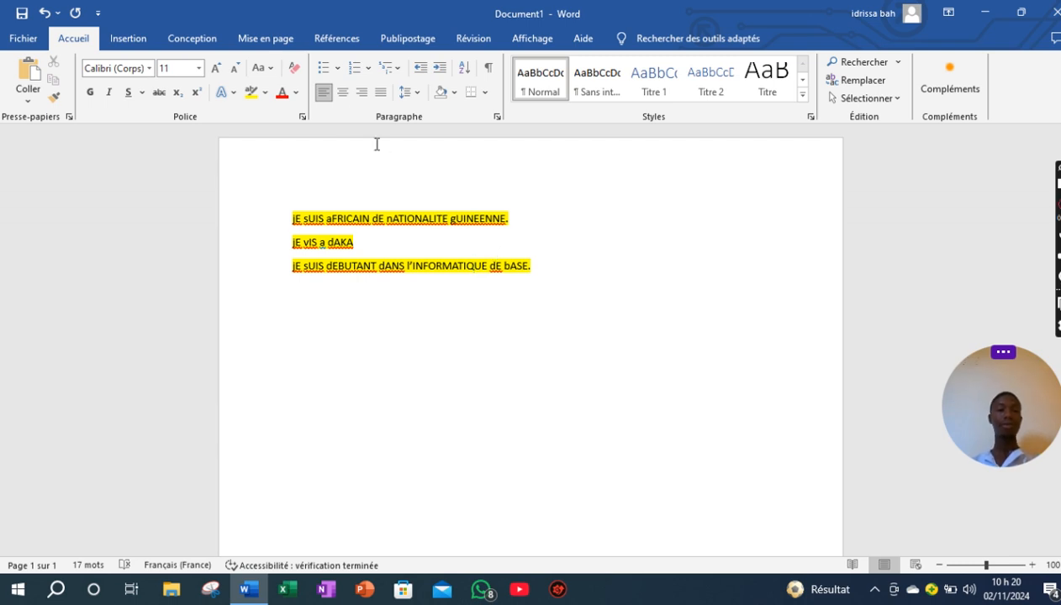
click(265, 94)
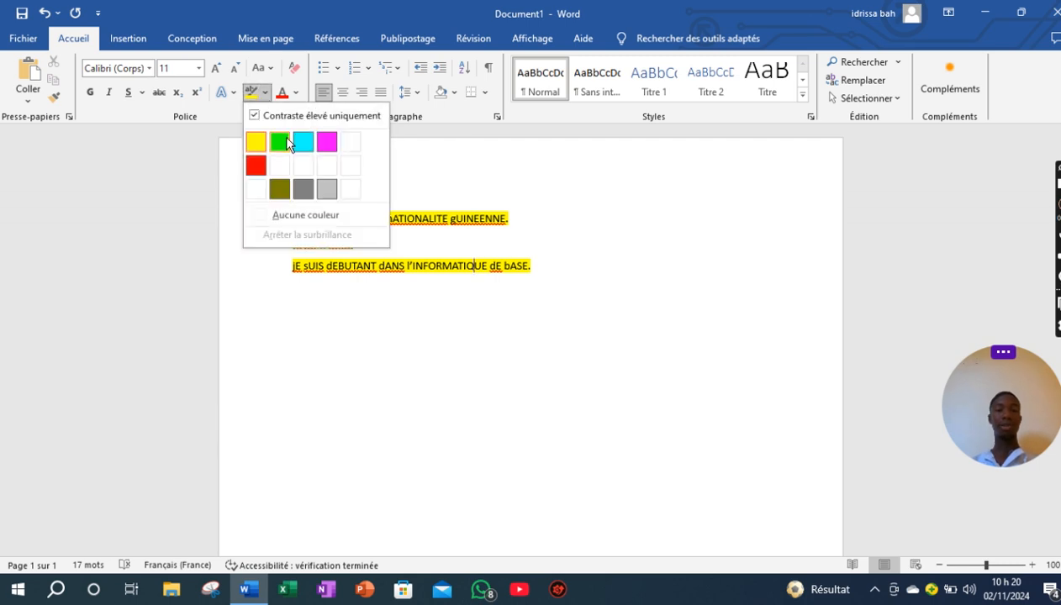
click(282, 140)
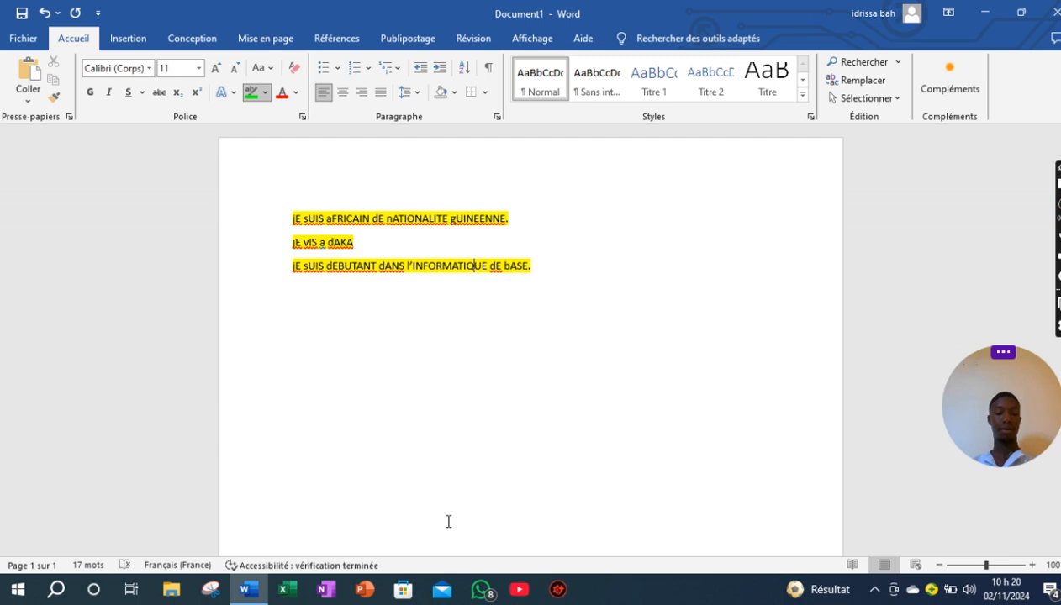
key(ctrl+z)
key(ctrl+a)
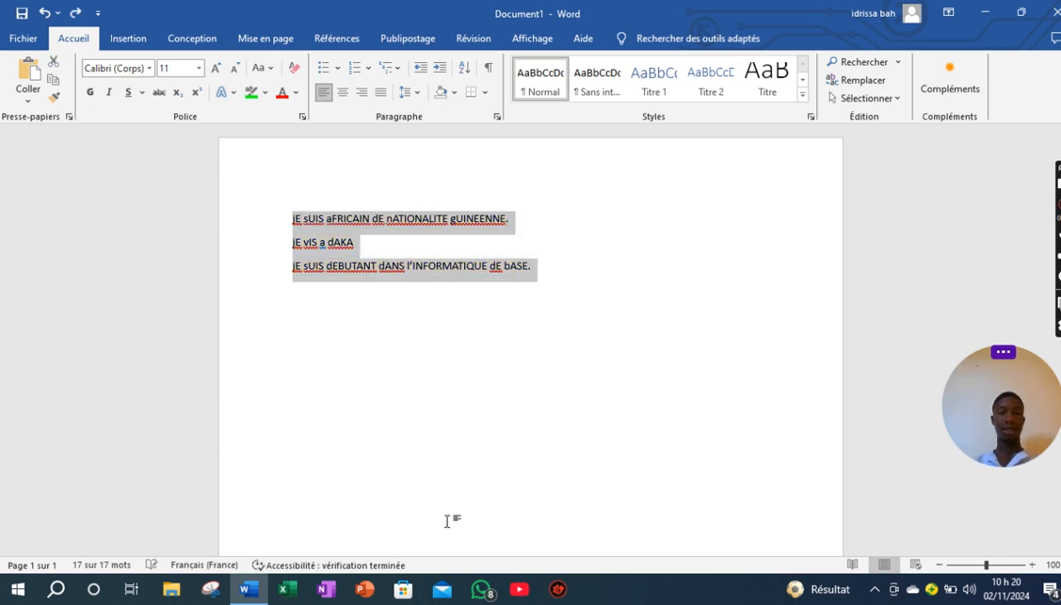
click(253, 93)
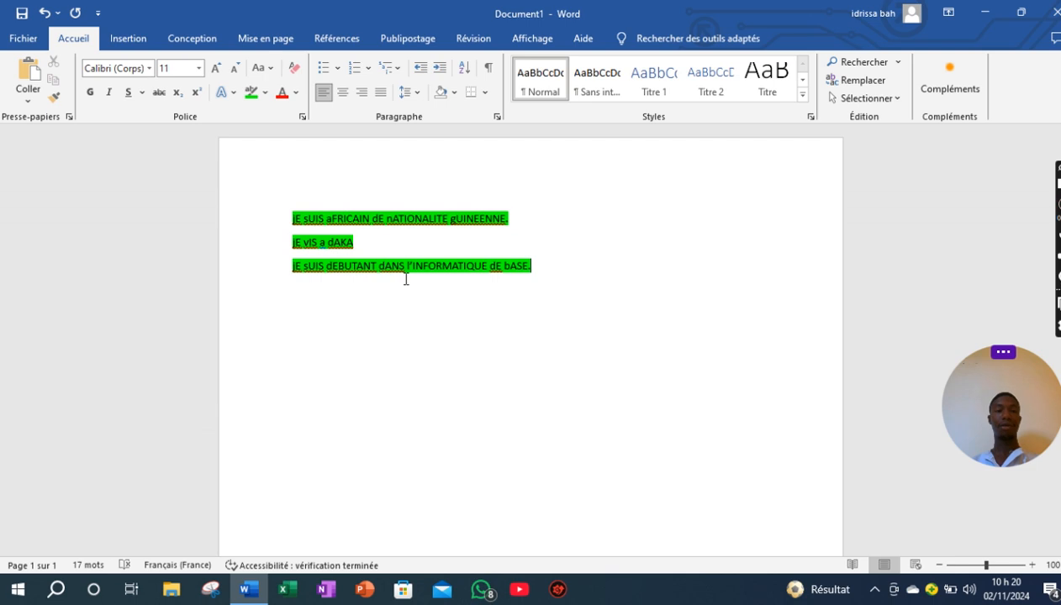
- Change the highlight colour of the whole text to magenta
click(266, 94)
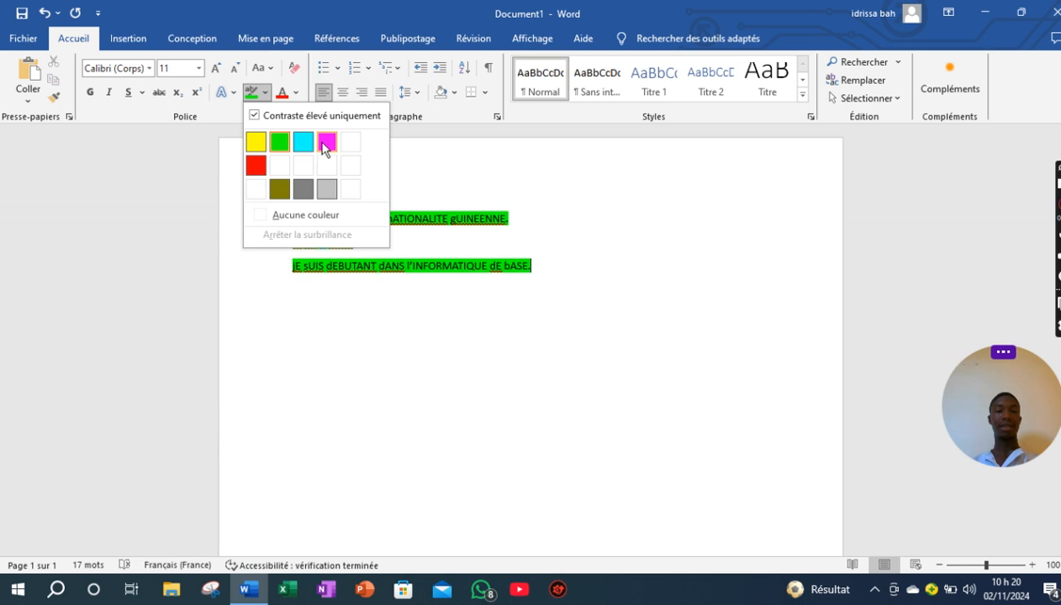
click(327, 143)
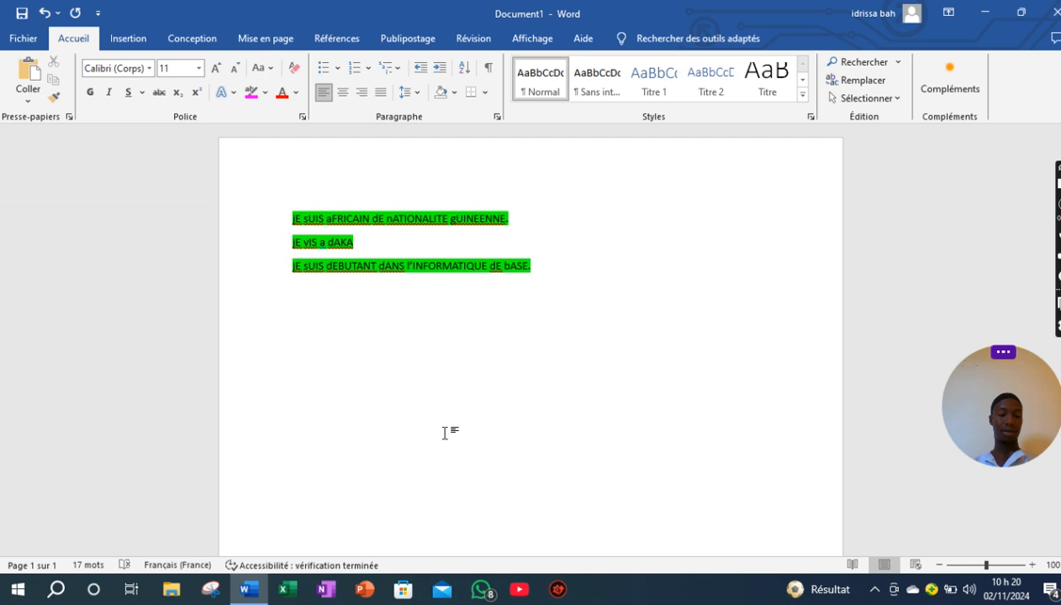
key(ctrl+a)
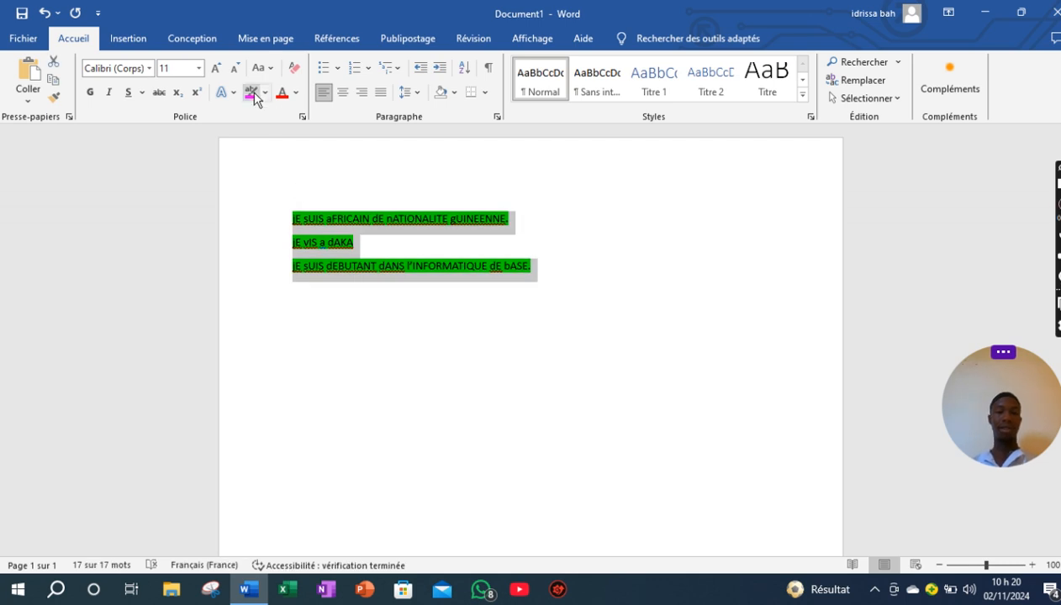
click(252, 93)
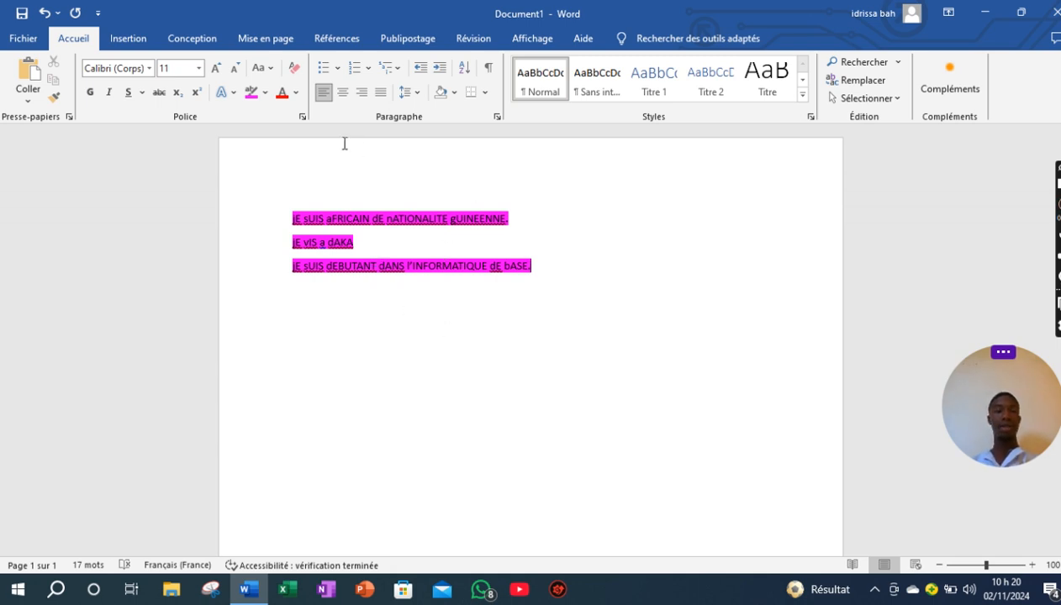
- Remove the highlighting from all three sentences with the "Aucune couleur" option
click(267, 95)
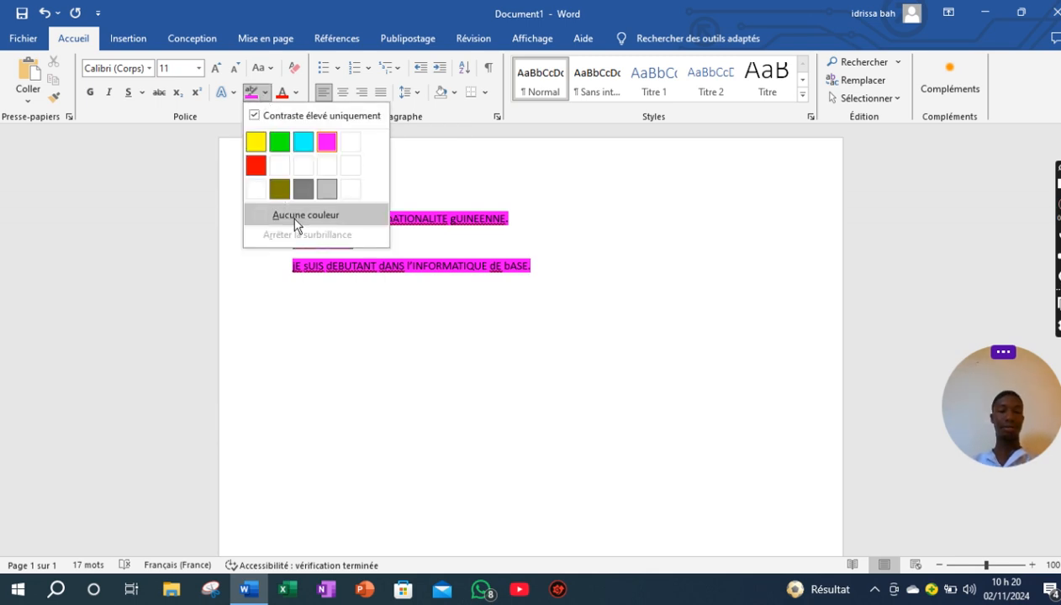
click(296, 216)
key(ctrl+a)
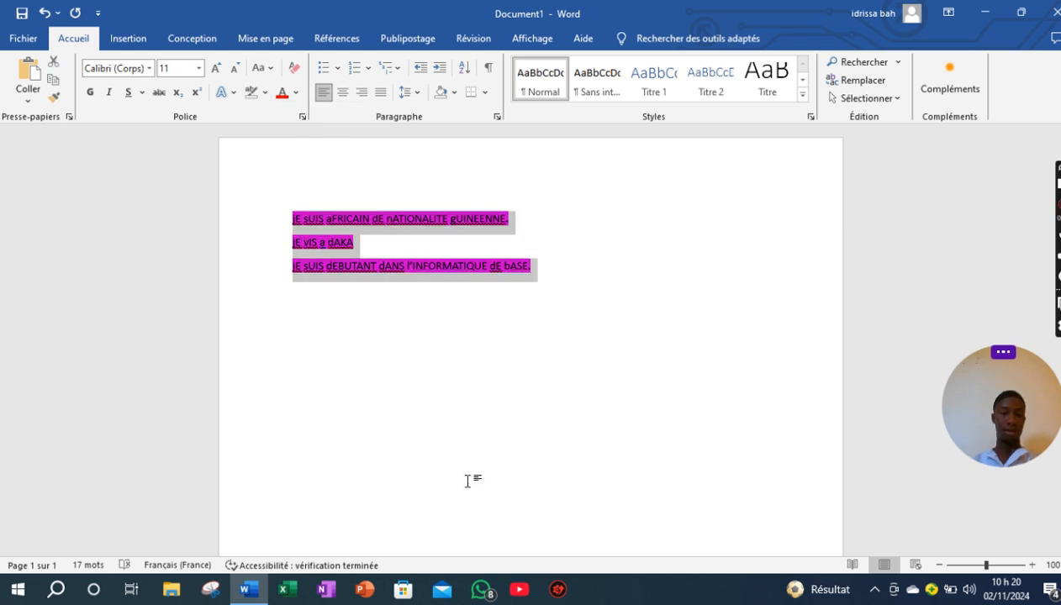
click(260, 97)
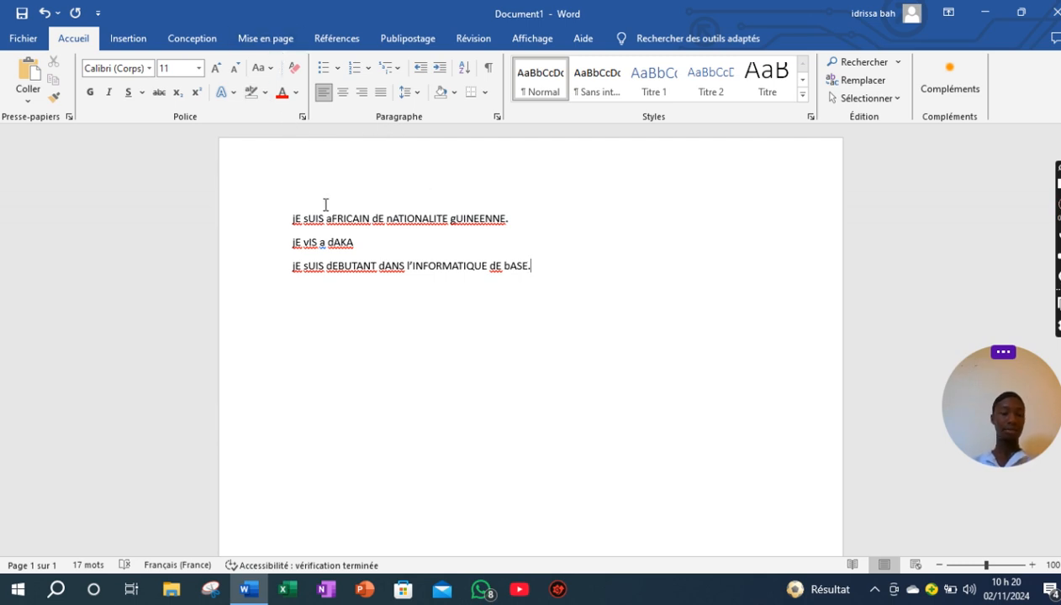
- Apply the "Majuscule en début de phrase" case option to all three sentences and deselect the text
key(ctrl+a)
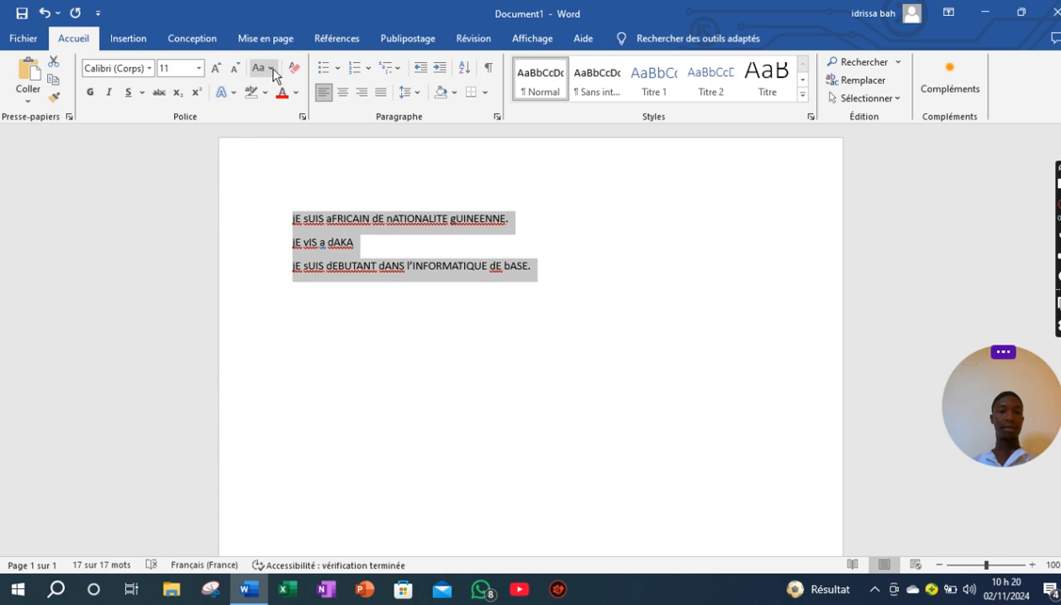
click(270, 71)
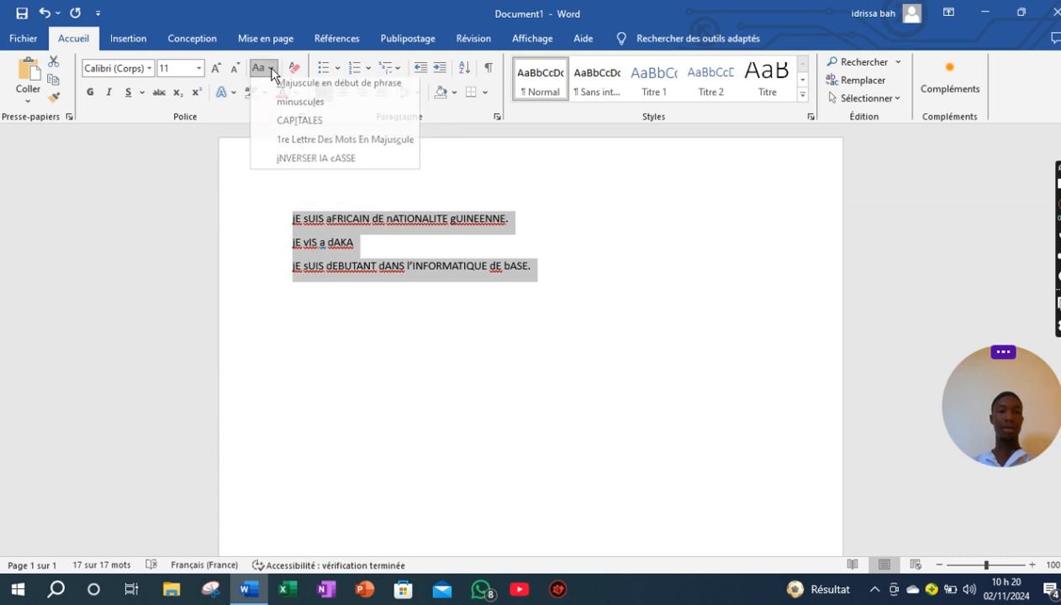
click(294, 88)
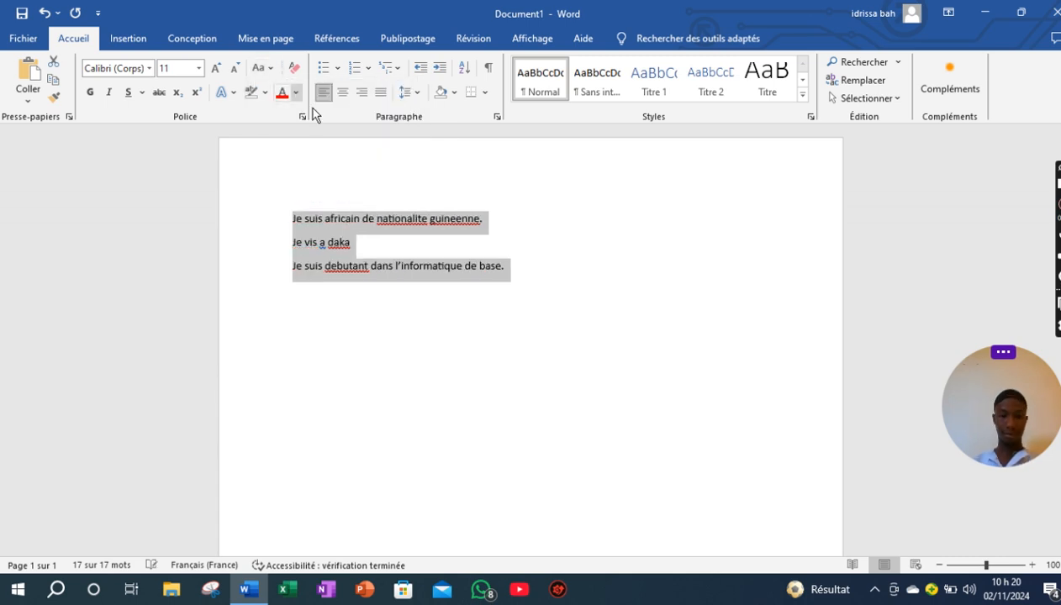
click(526, 265)
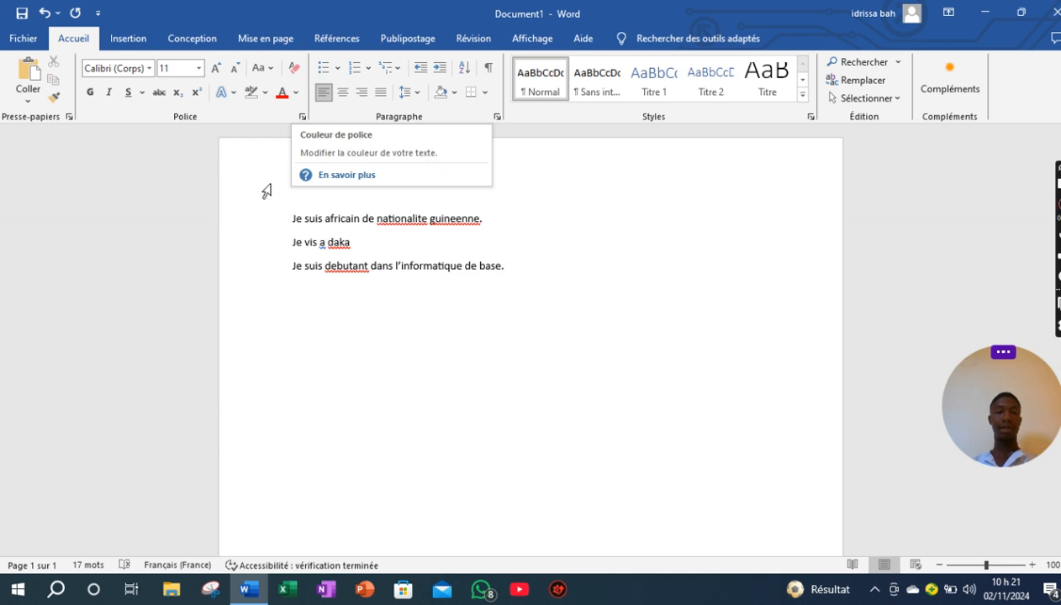
key(ctrl+a)
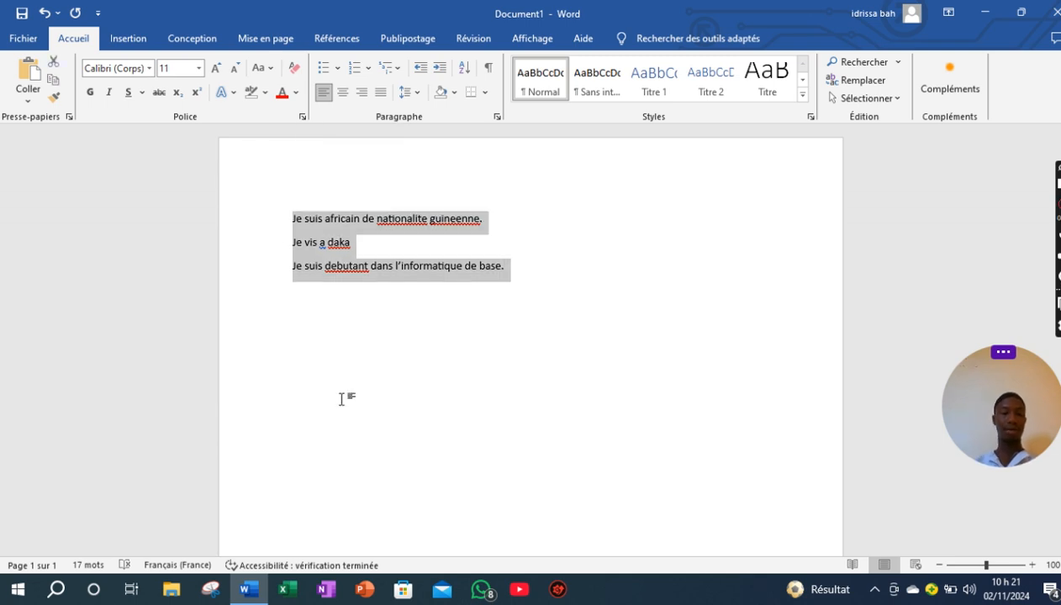
click(296, 94)
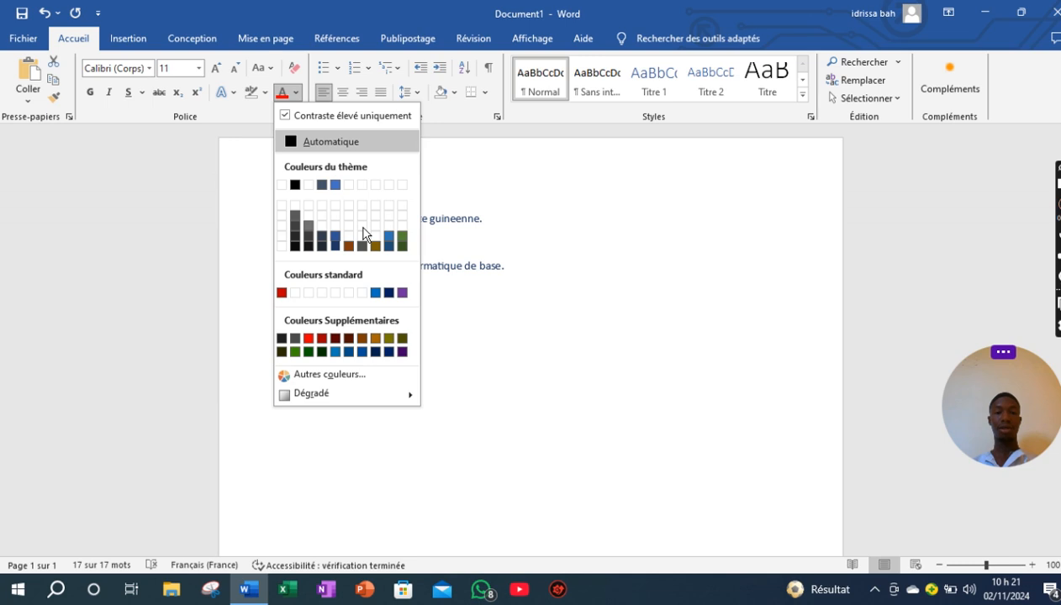
click(528, 351)
click(368, 171)
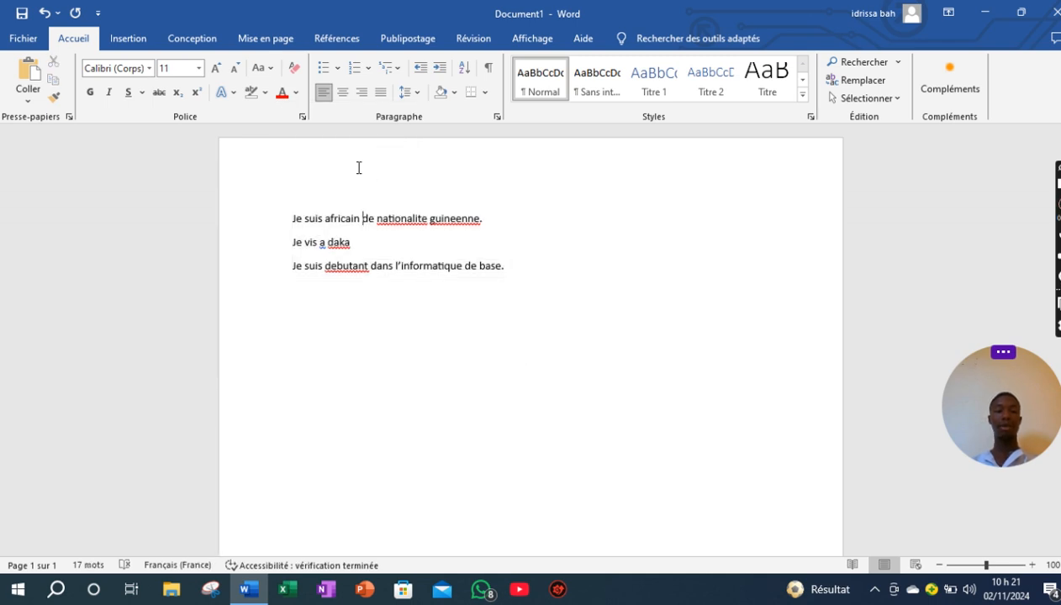
- Colour the text of the first sentence red and that of the second sentence orange-brown
click(274, 227)
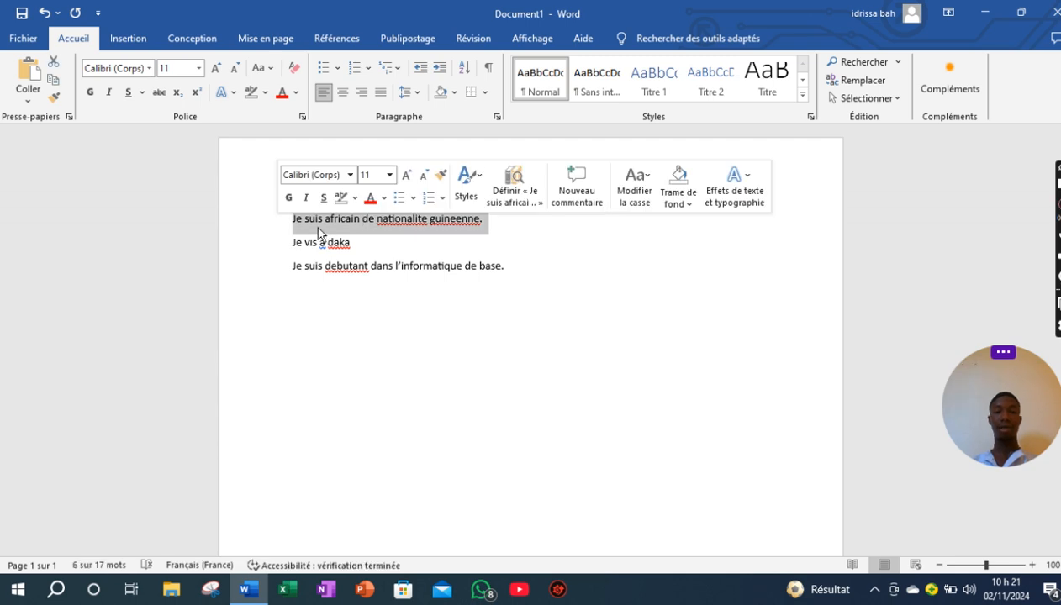
click(370, 198)
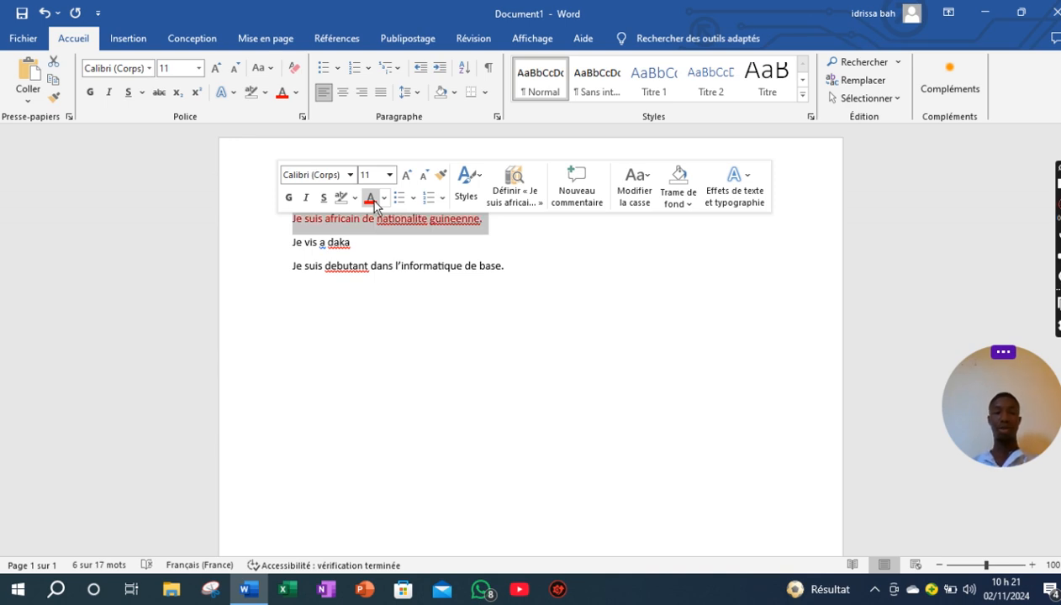
click(290, 245)
click(276, 254)
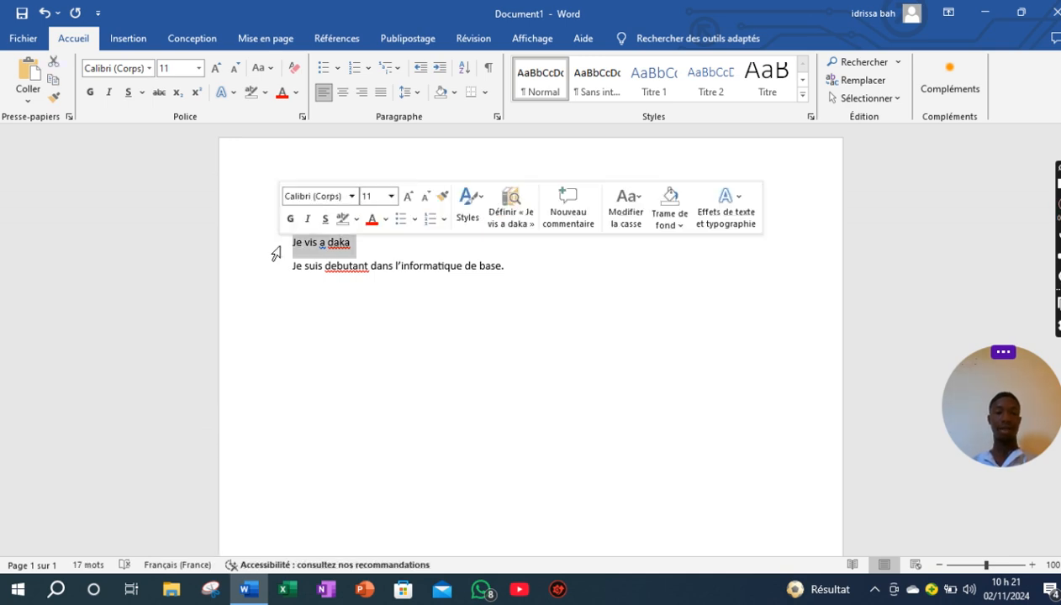
click(386, 221)
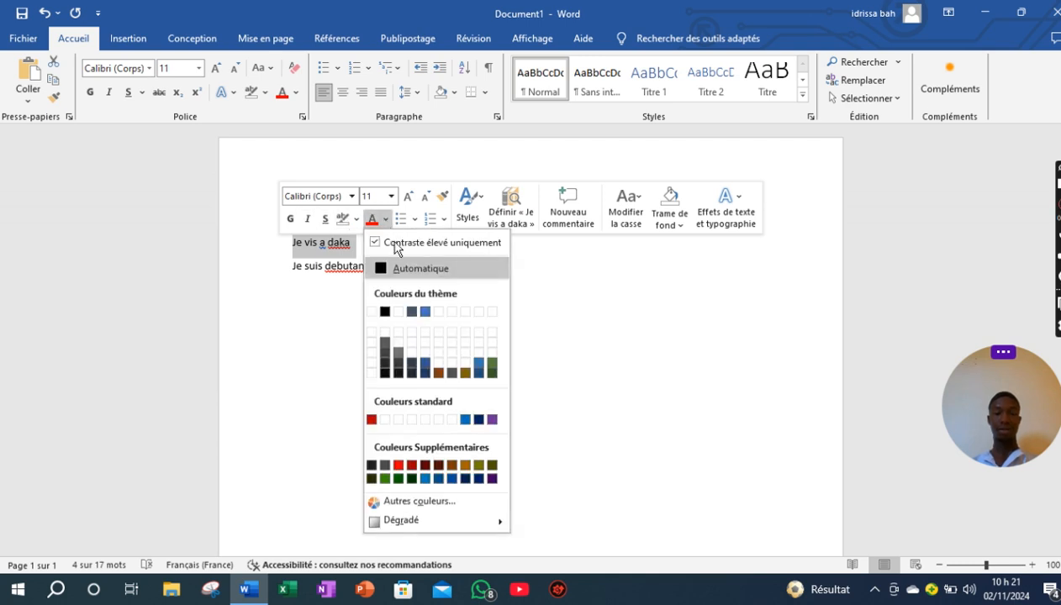
click(464, 467)
click(384, 396)
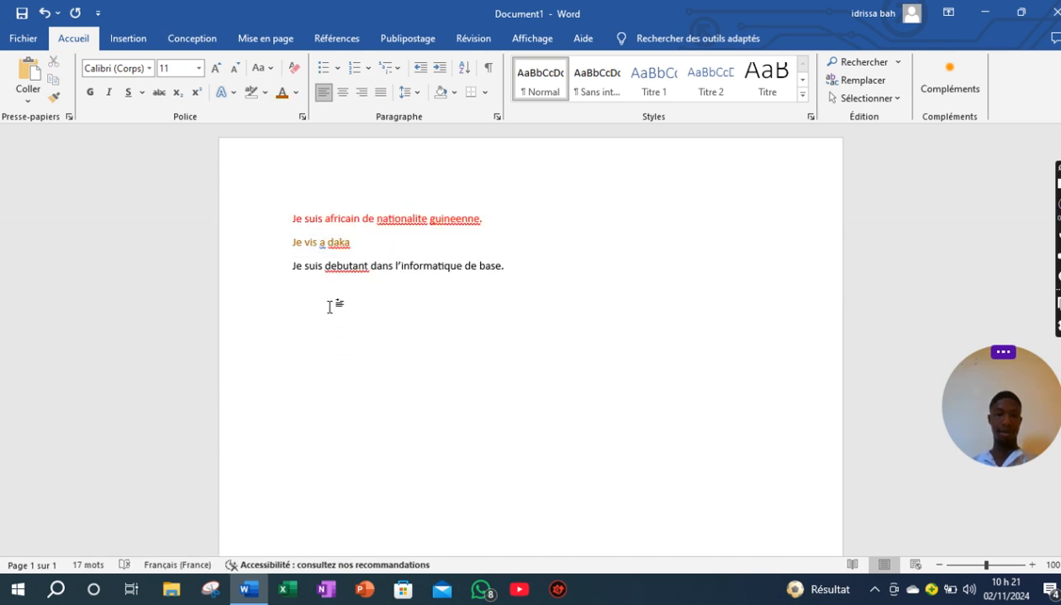
- Set the font colour of the third sentence to dark green and deselect it
click(277, 280)
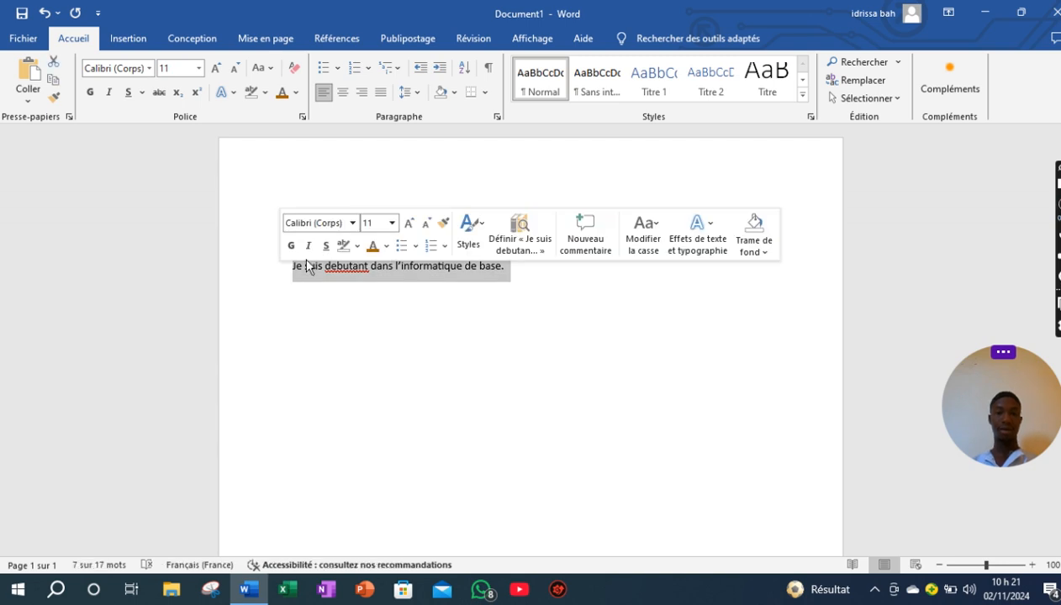
click(387, 247)
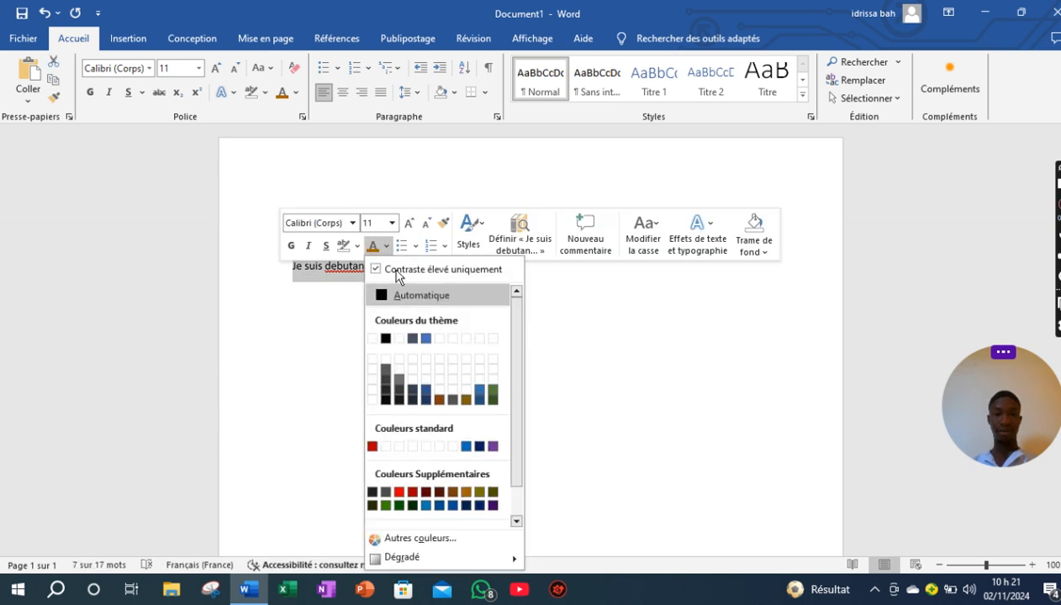
click(400, 506)
click(326, 444)
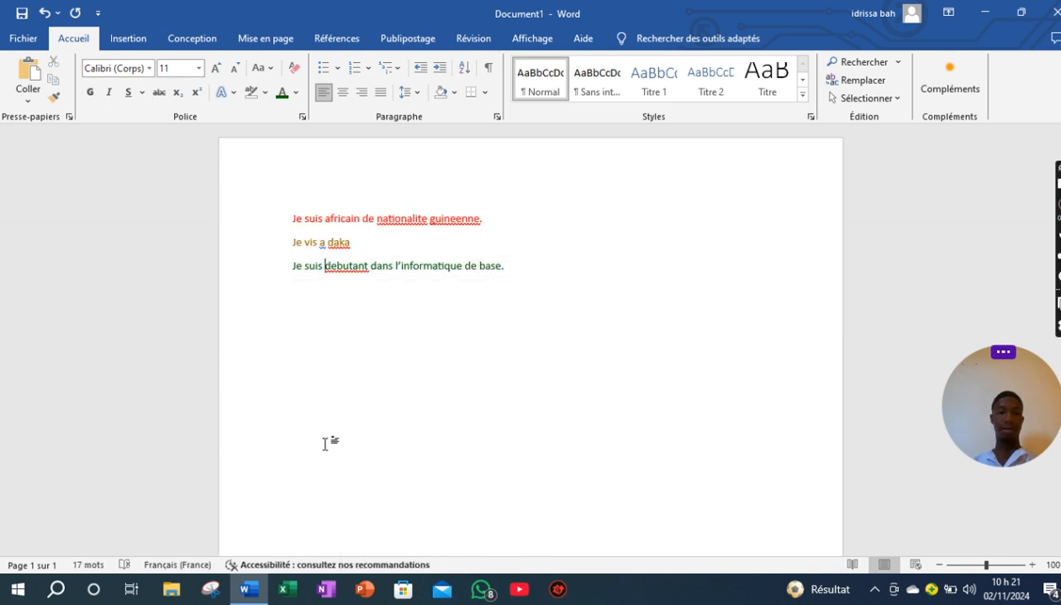
- Enlarge all three sentences to font size 72 and look over the enlarged text
key(ctrl+a)
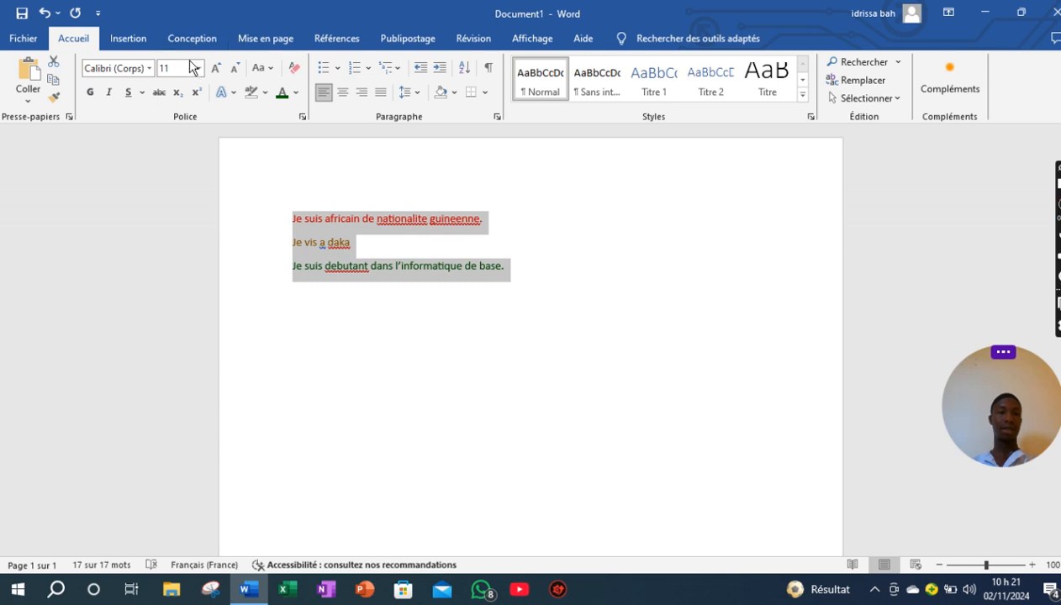
click(198, 68)
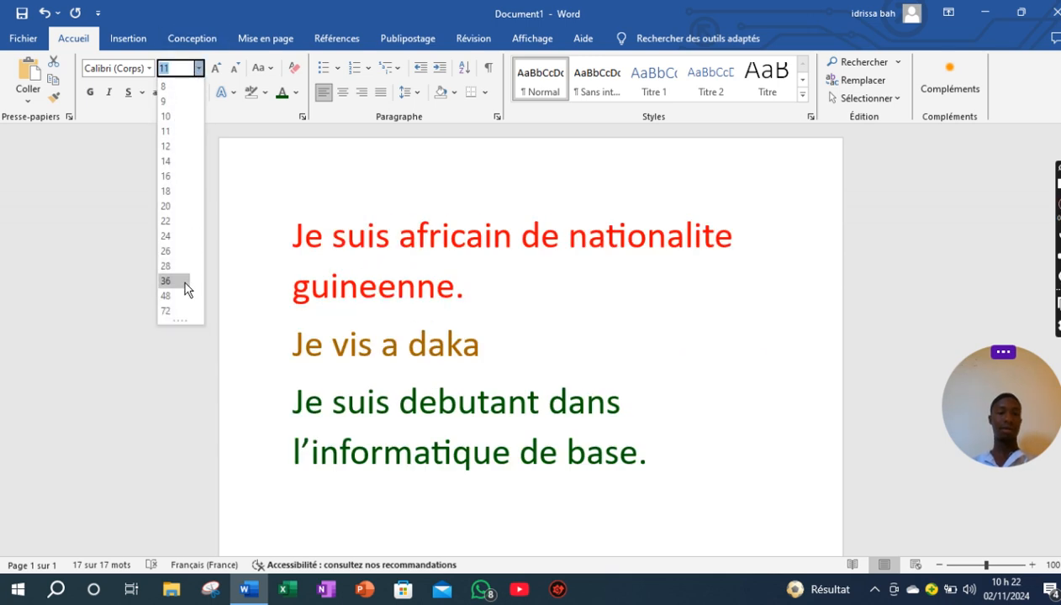
click(175, 311)
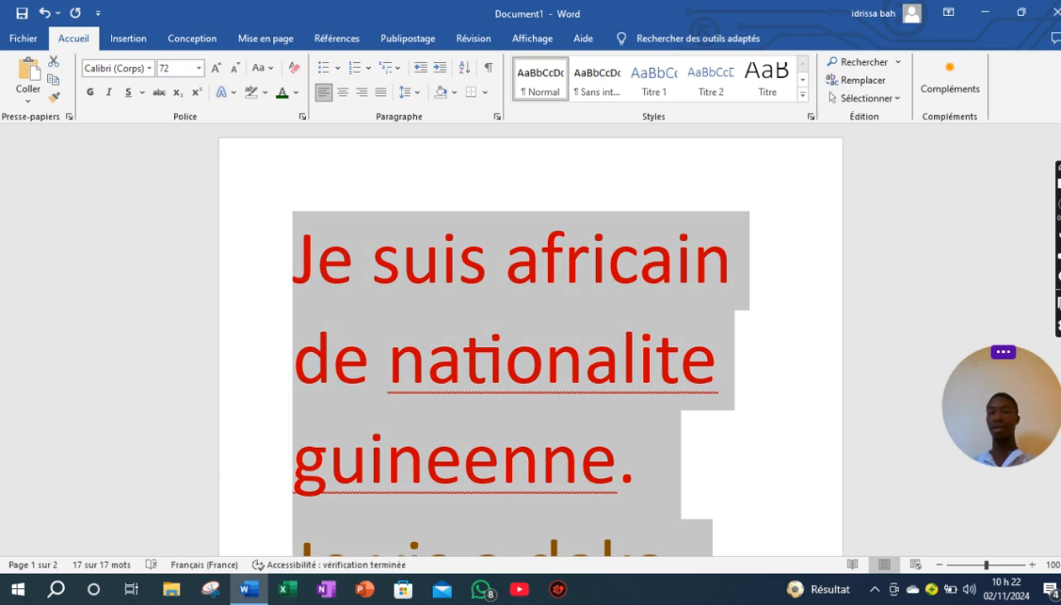
scroll(521, 336, down, 5)
scroll(521, 336, down, 1)
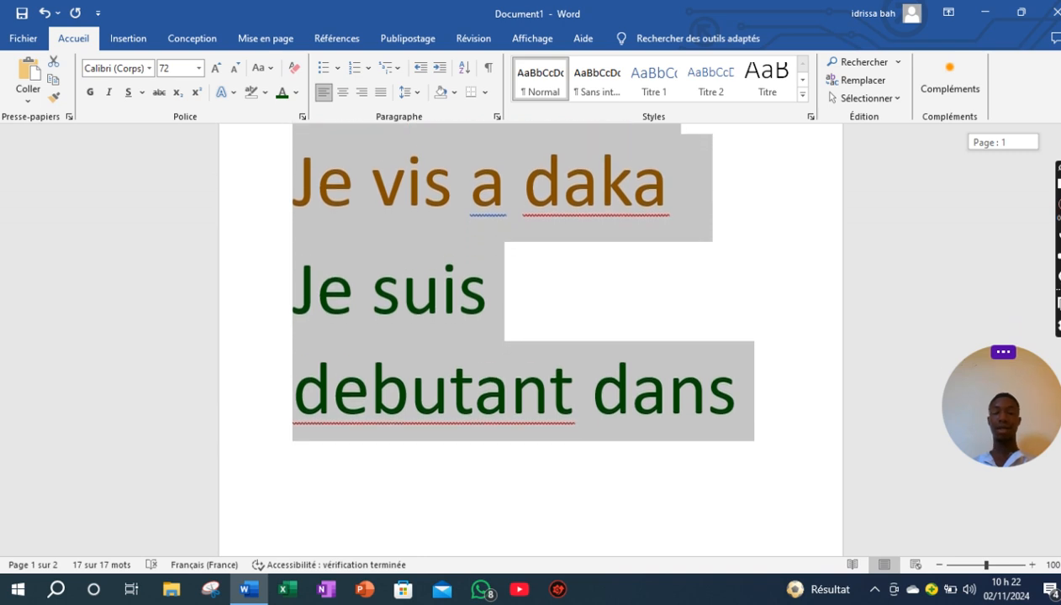
scroll(521, 337, down, 1)
scroll(521, 336, up, 2)
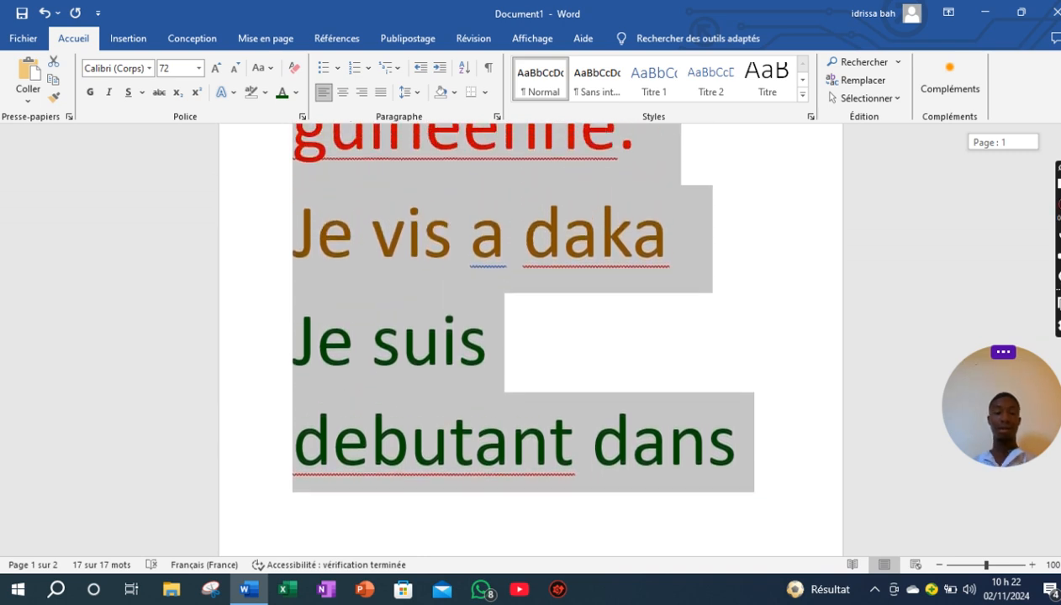
scroll(522, 336, up, 1)
scroll(521, 336, up, 4)
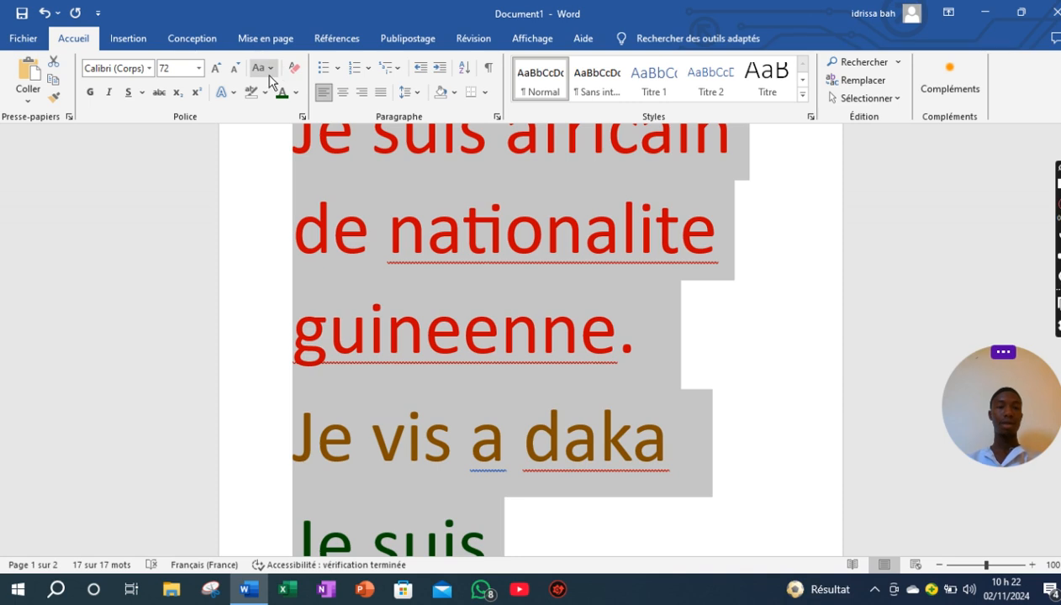
- Reduce the font size of the whole text to 18
click(198, 68)
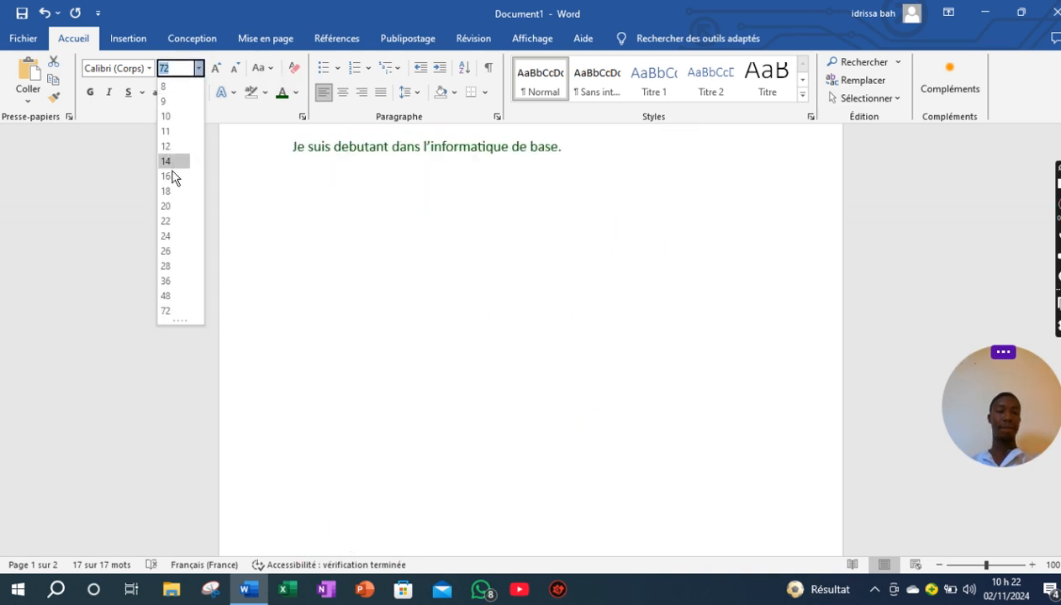
click(170, 190)
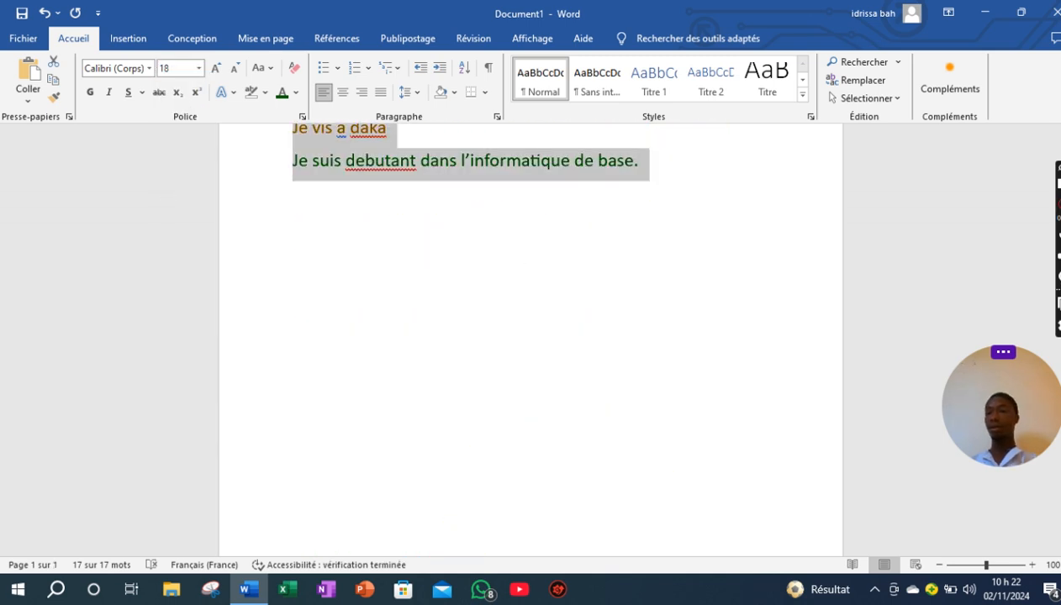
scroll(530, 337, up, 3)
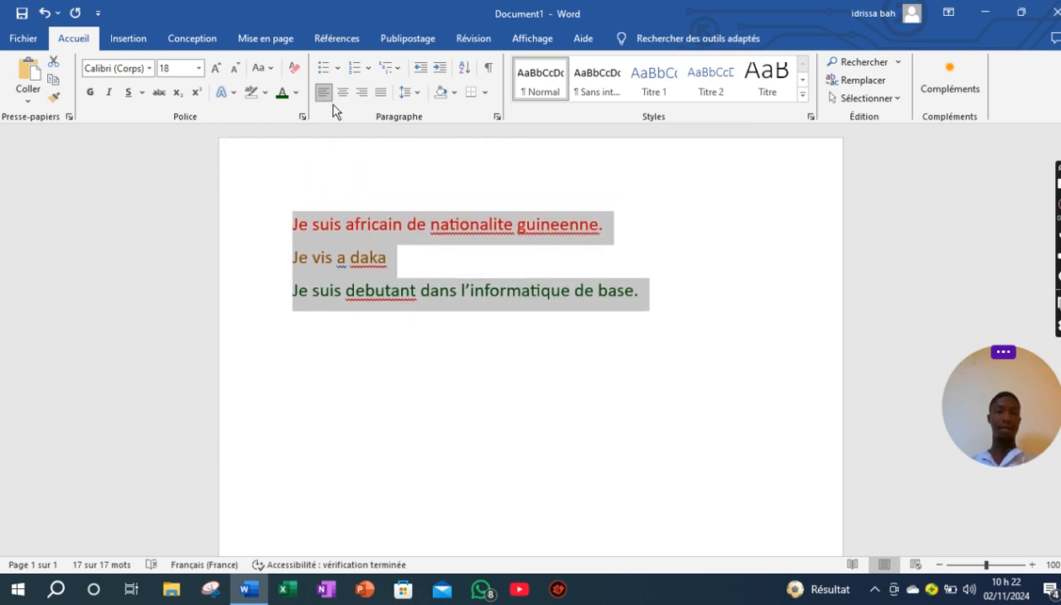
- Clear all formatting from the three sentences, centre them, and clear the formatting again
click(294, 69)
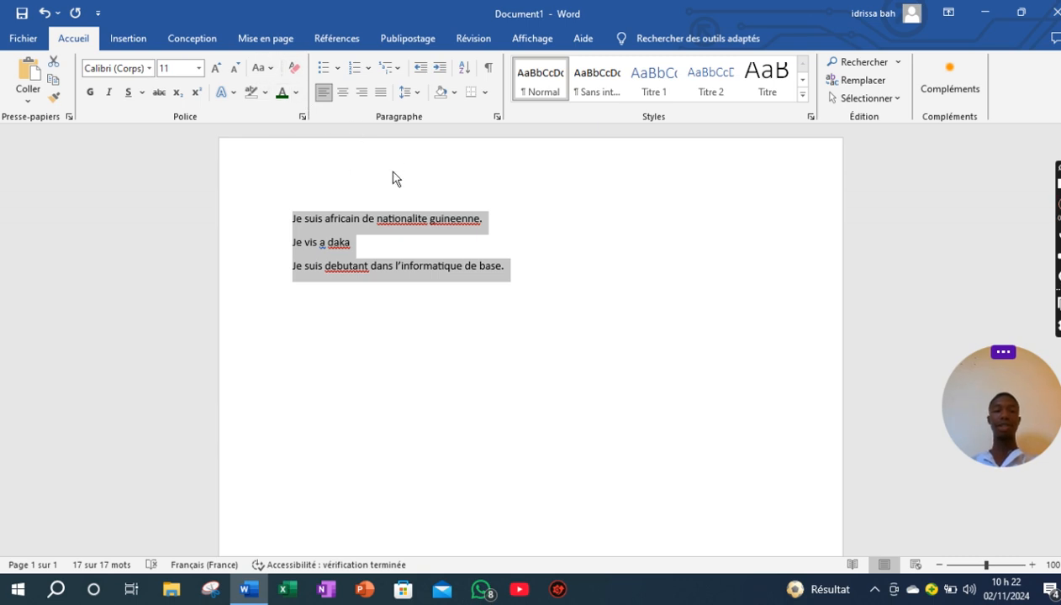
click(342, 92)
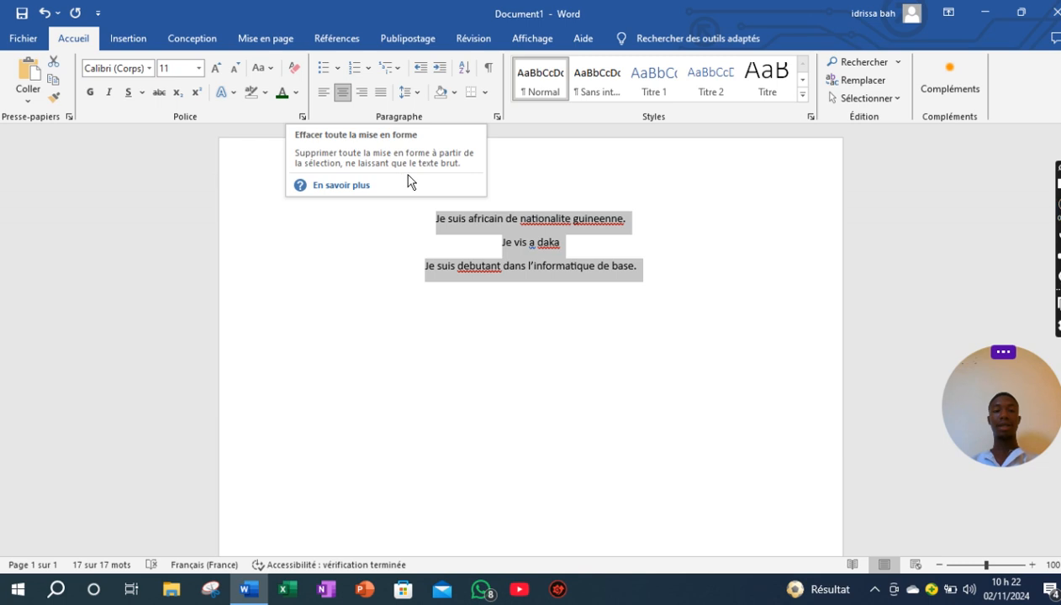
click(293, 71)
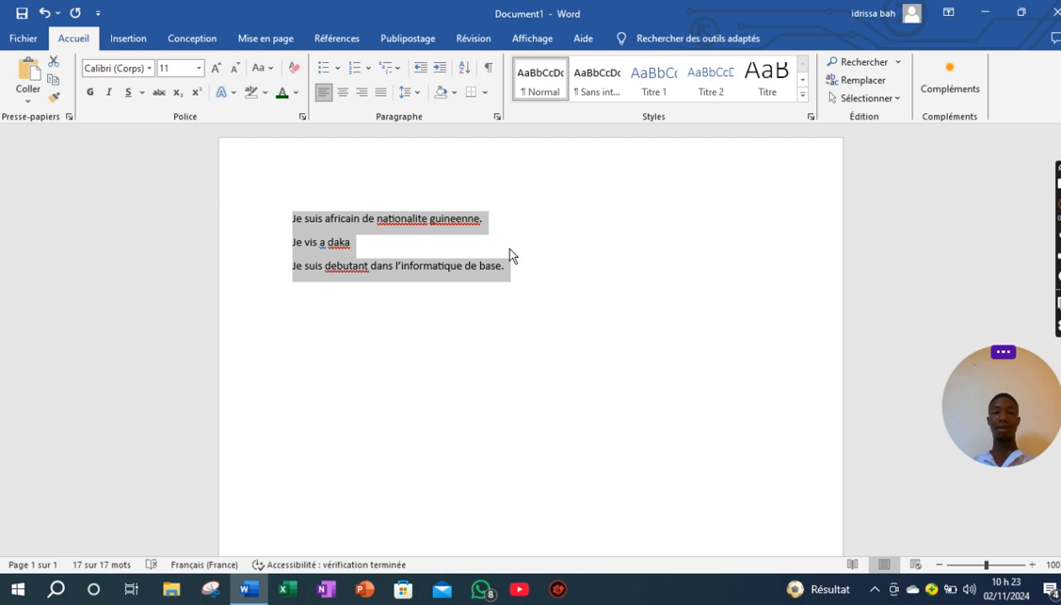